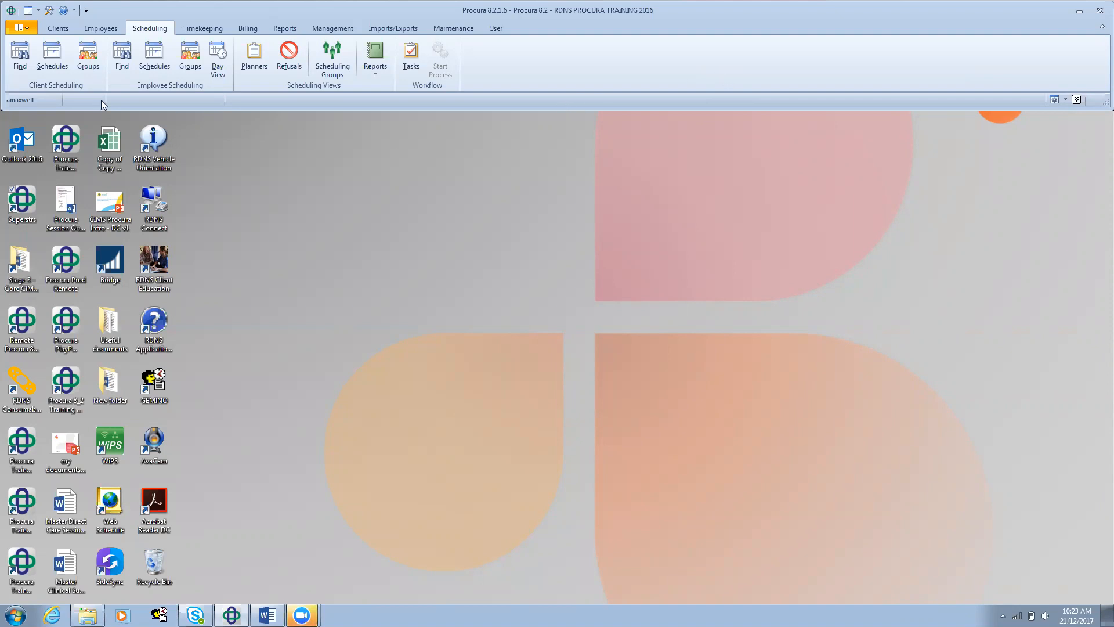
Step: Find the client by last name in the client scheduling lookup and open that client's schedule
click(65, 71)
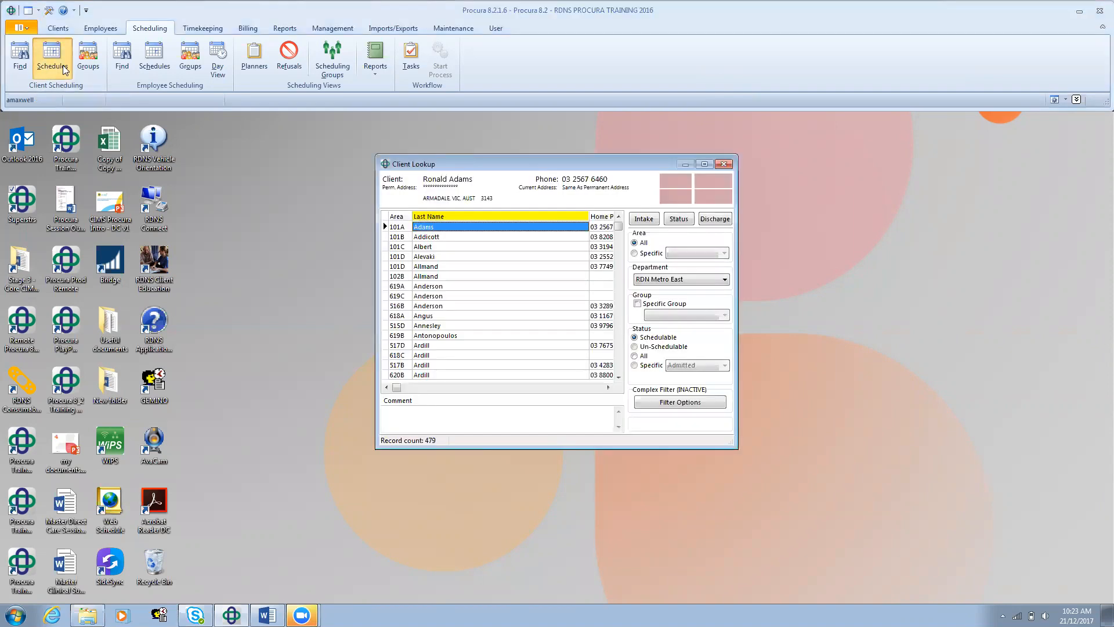
key(ctrl+f)
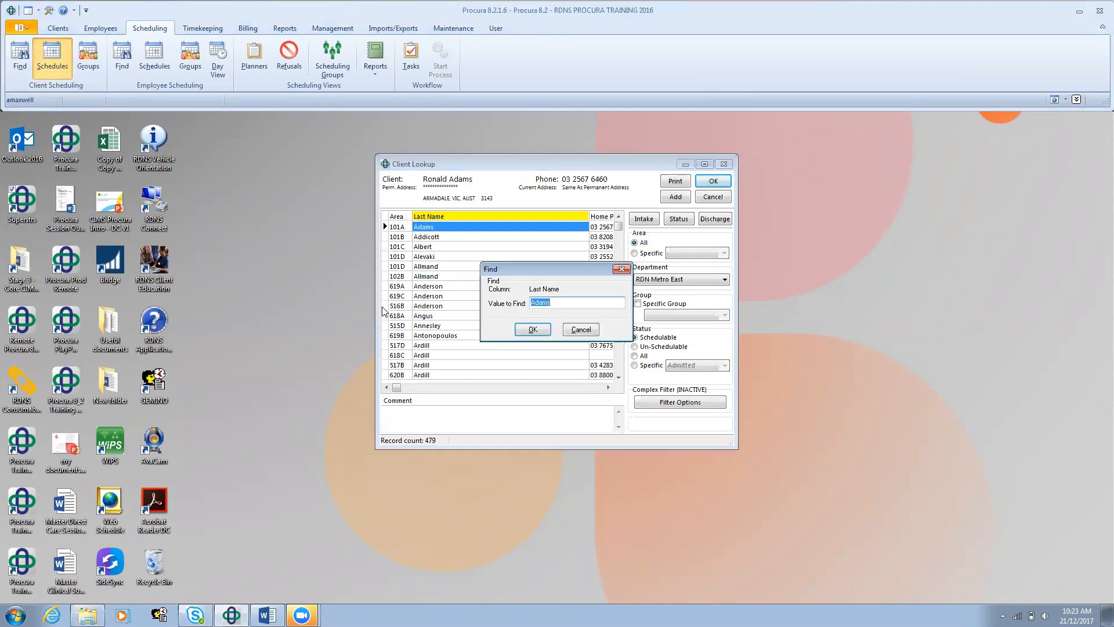
text(gosling)
click(532, 329)
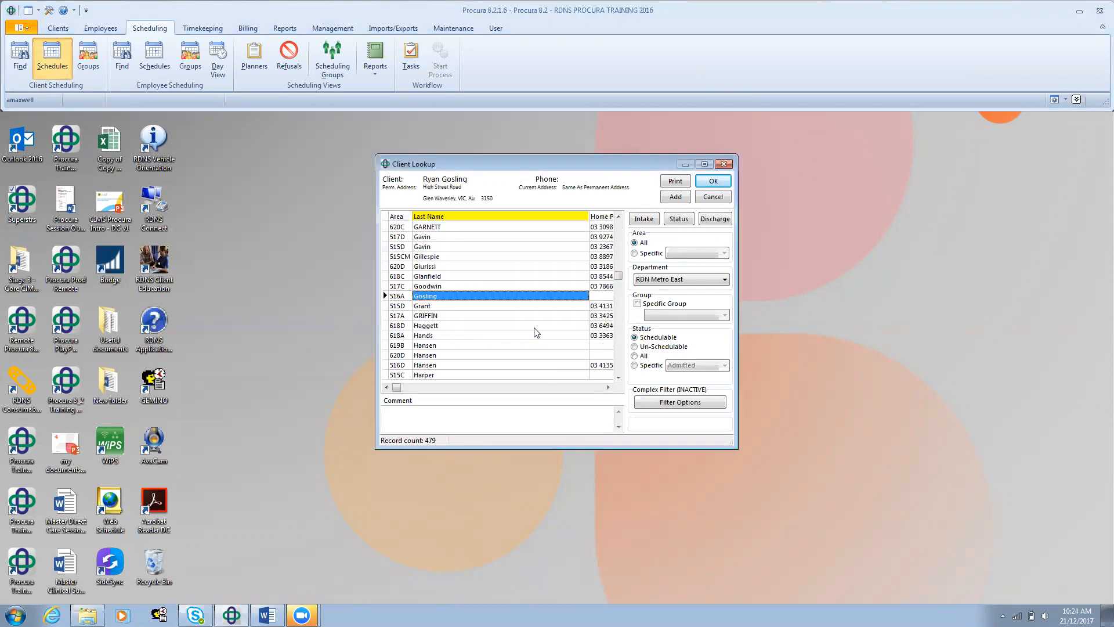
double_click(498, 295)
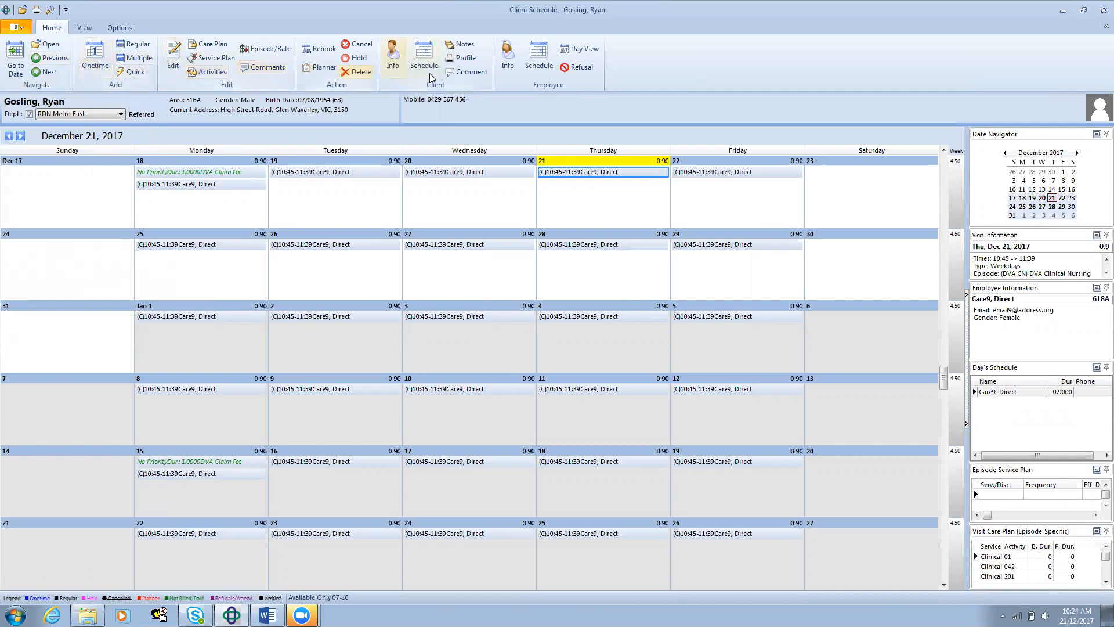
Step: Start a onetime visit from Thursday 21 December 2017 and assign it to the DVA CN (DVA Clinical Nursing) episode
right_click(567, 211)
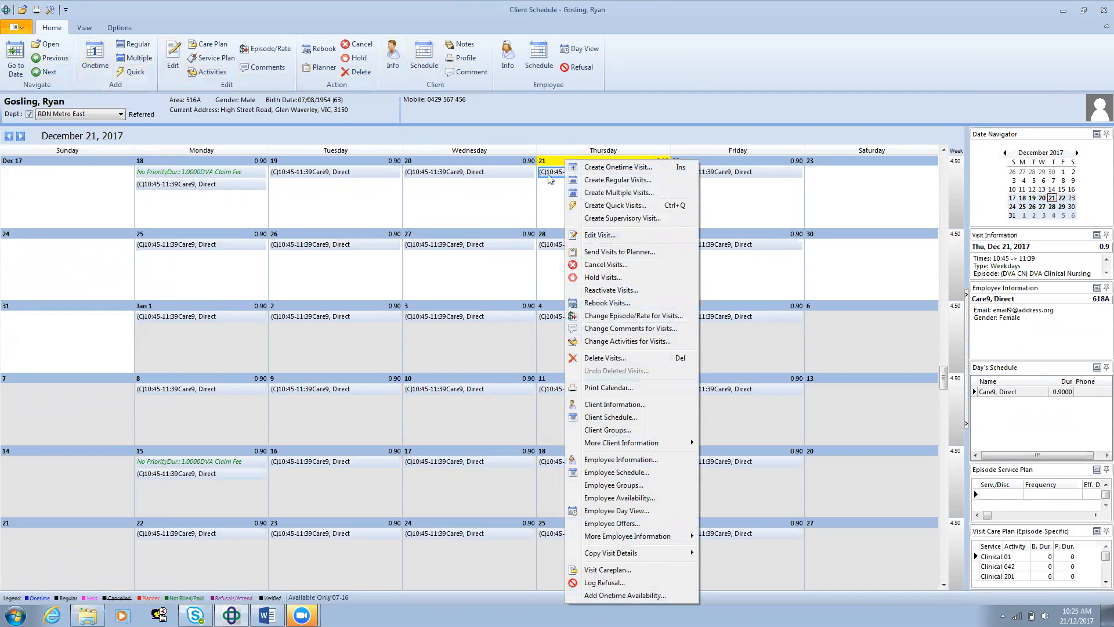
click(603, 167)
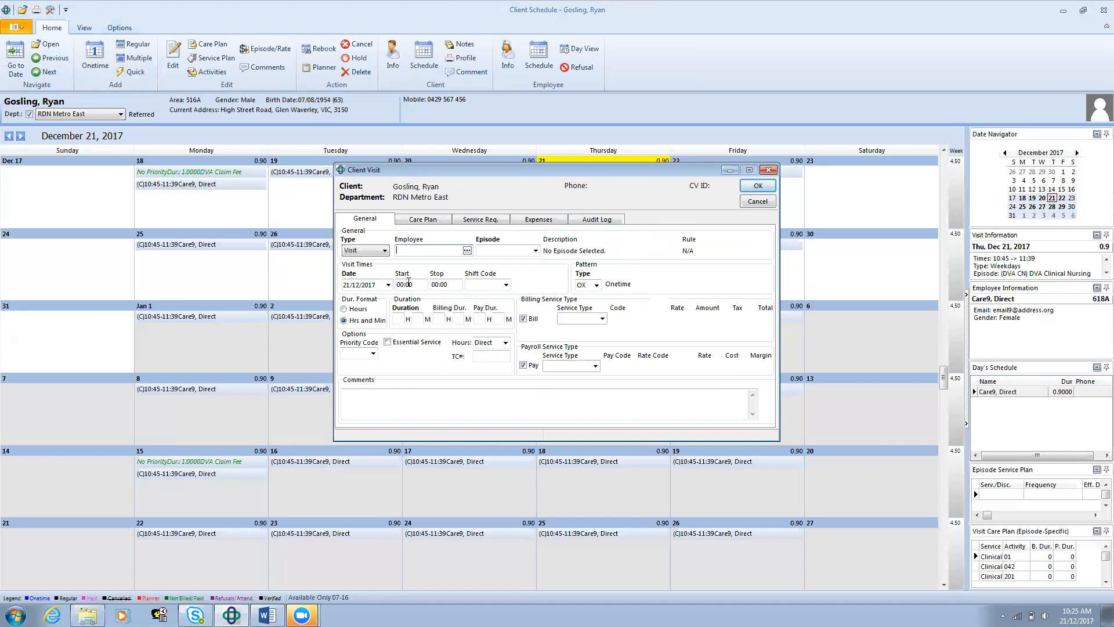
click(535, 251)
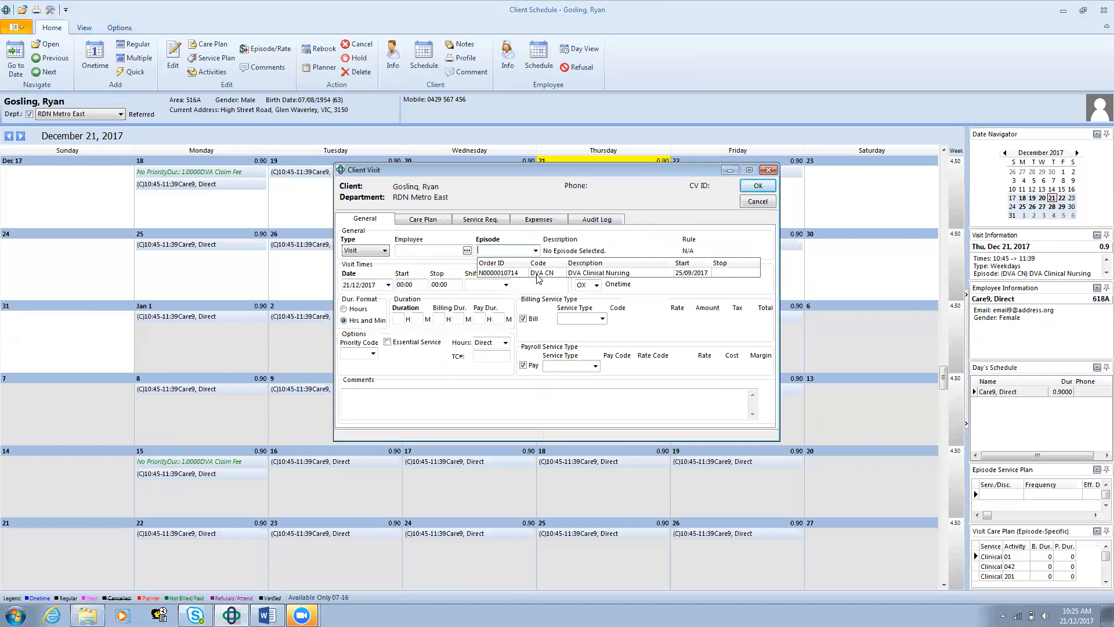
click(539, 279)
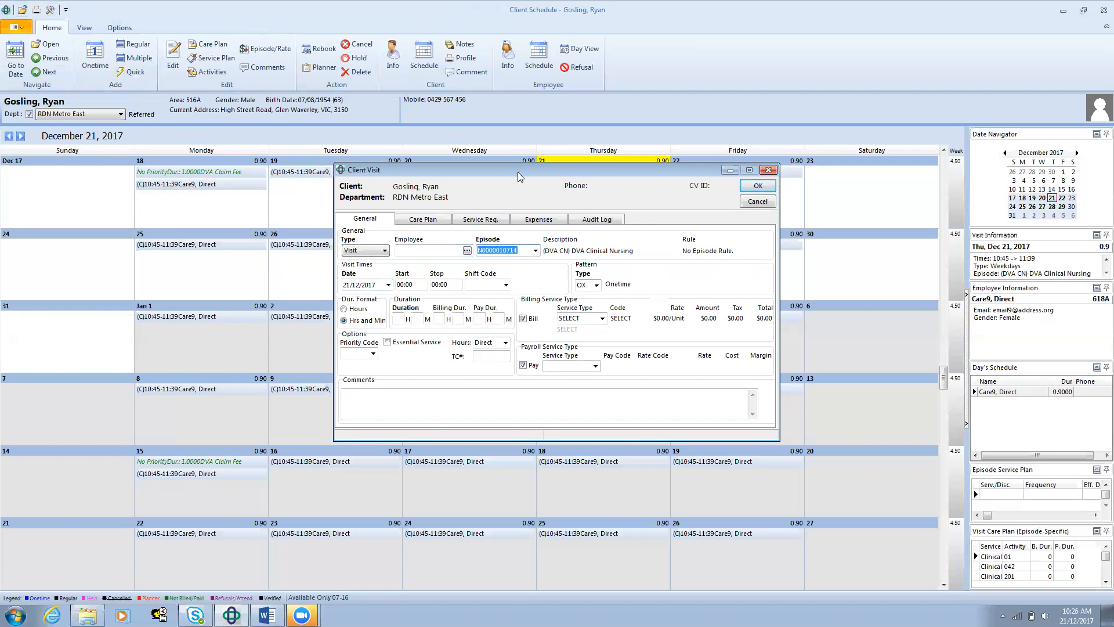
drag(517, 172, 517, 245)
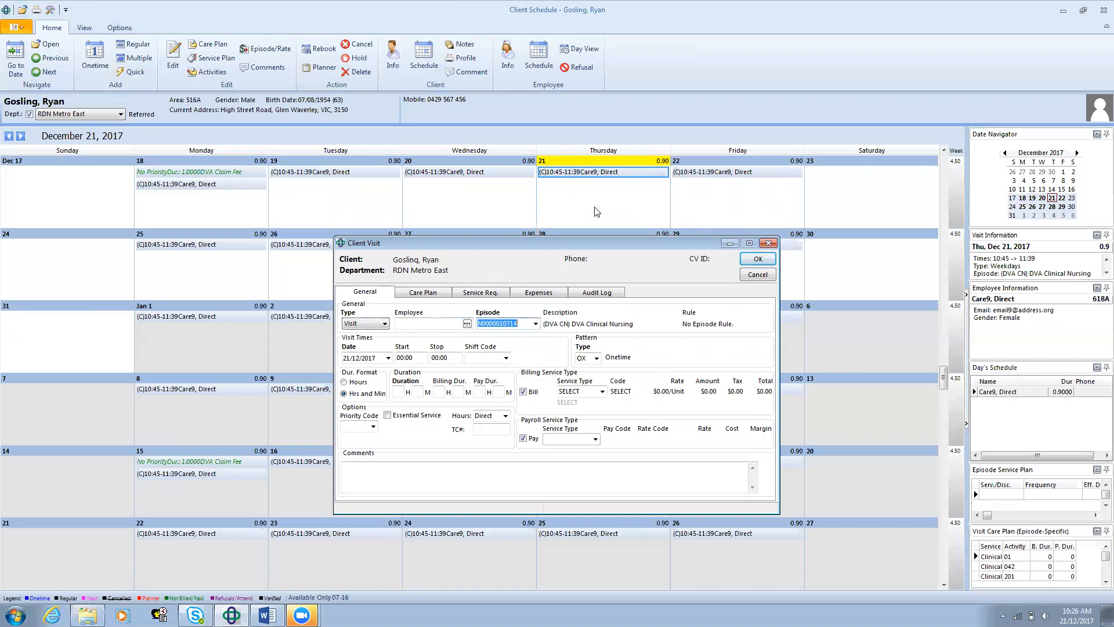
Step: Set the visit date to 22/12/2017, with a start time of 14:00 and a stop time of 14:30
click(389, 359)
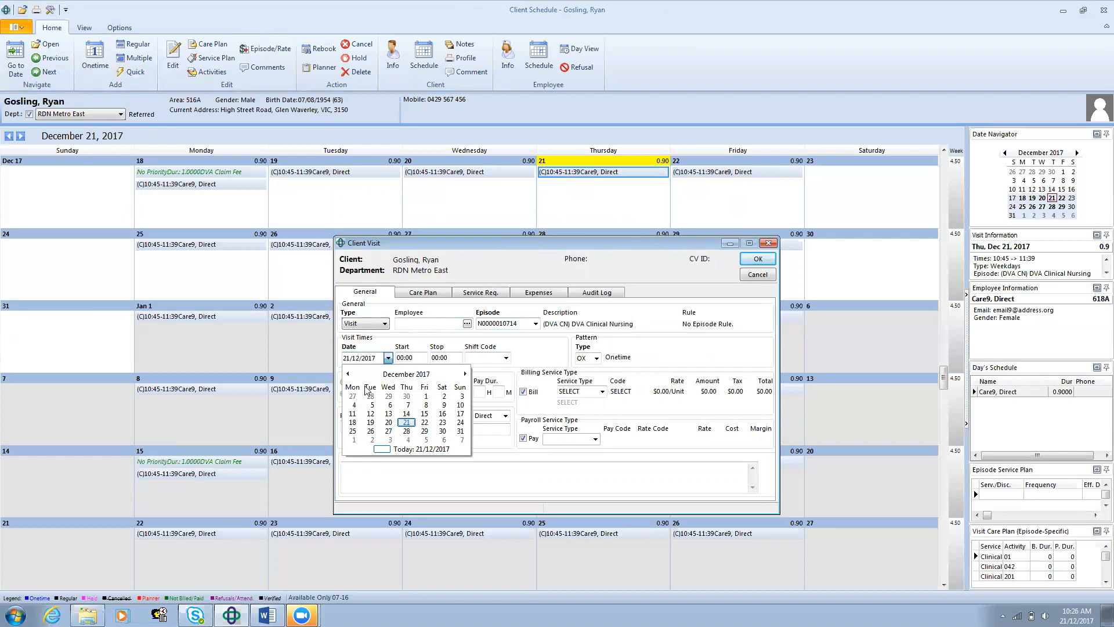
click(425, 423)
drag(417, 358, 331, 370)
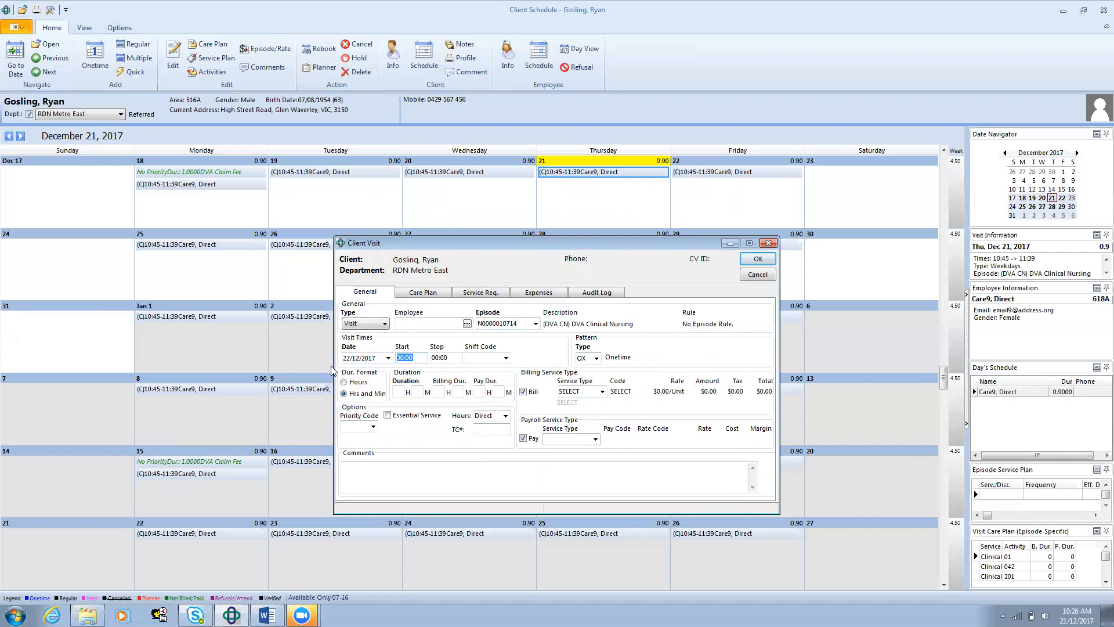
text(1)
text(4:00)
key(Tab)
text(1430)
key(Tab)
Step: Assign shift code 16A (LAT 16A) to the visit and check the available hours types
click(468, 358)
text(16)
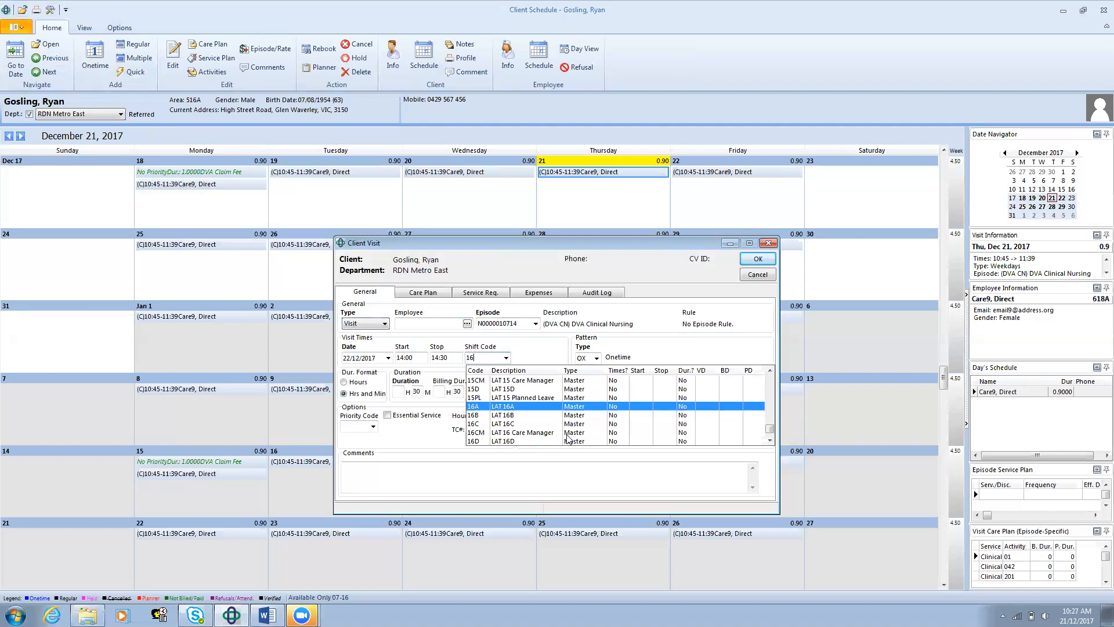
click(767, 373)
click(767, 373)
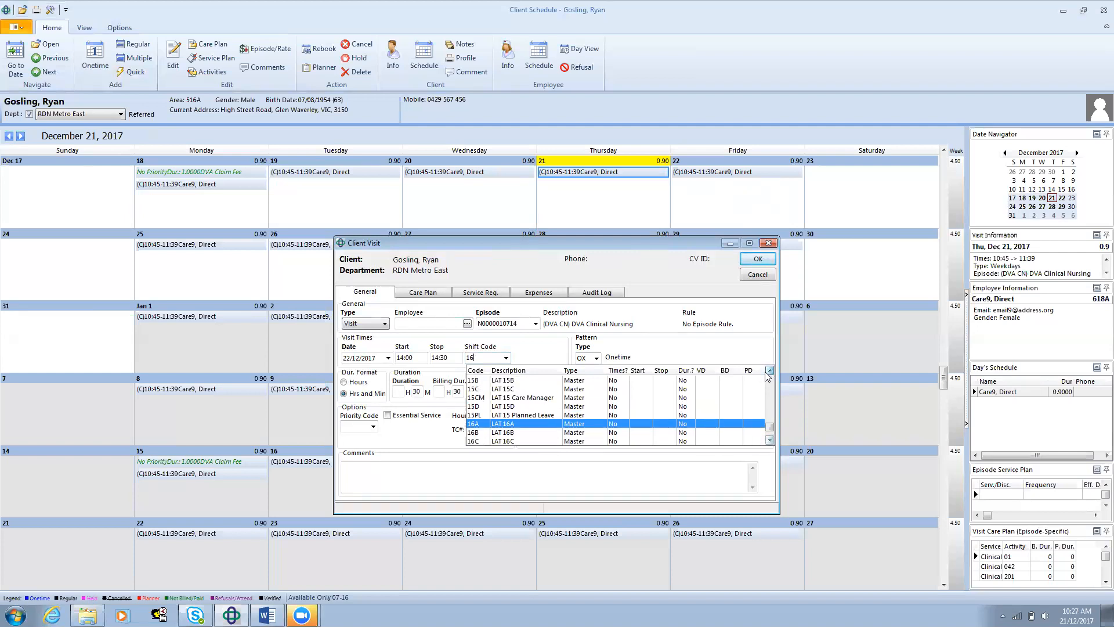
click(769, 441)
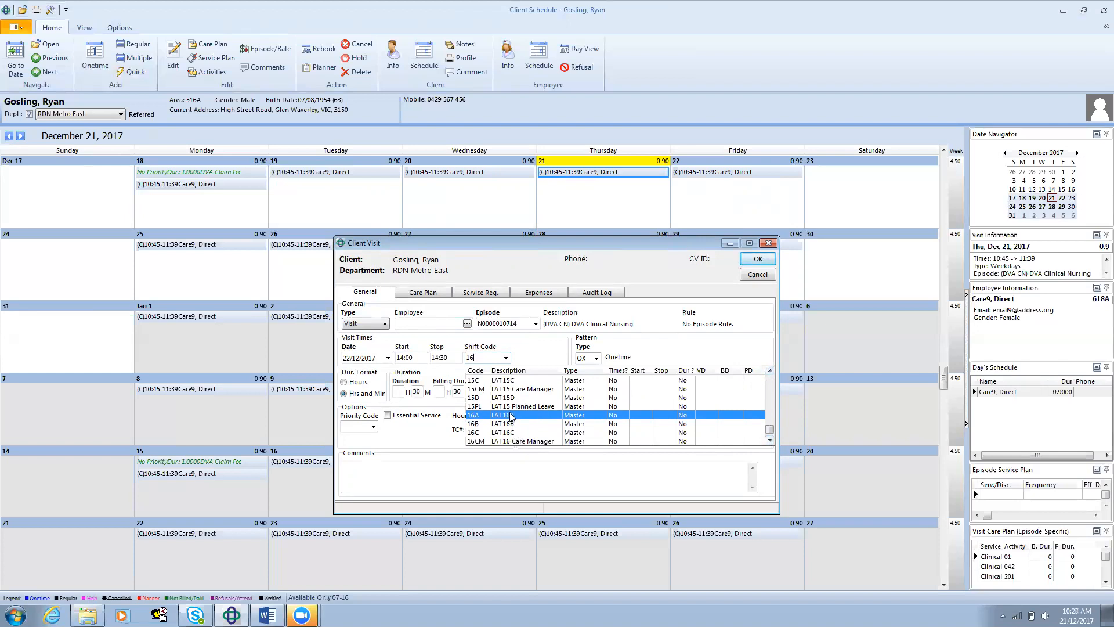
click(511, 417)
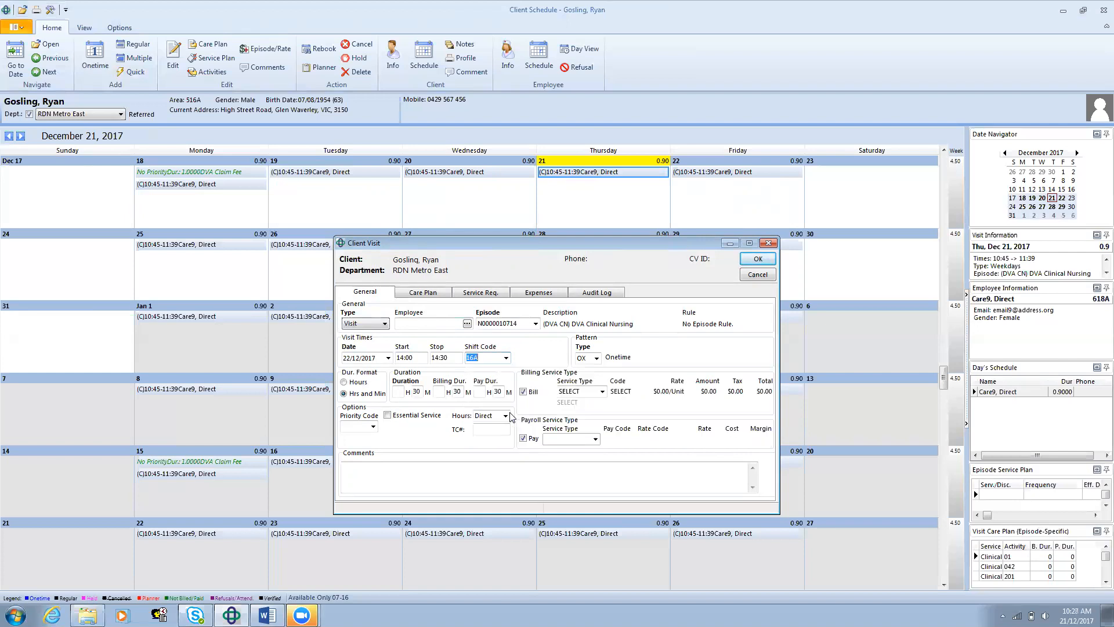
click(510, 416)
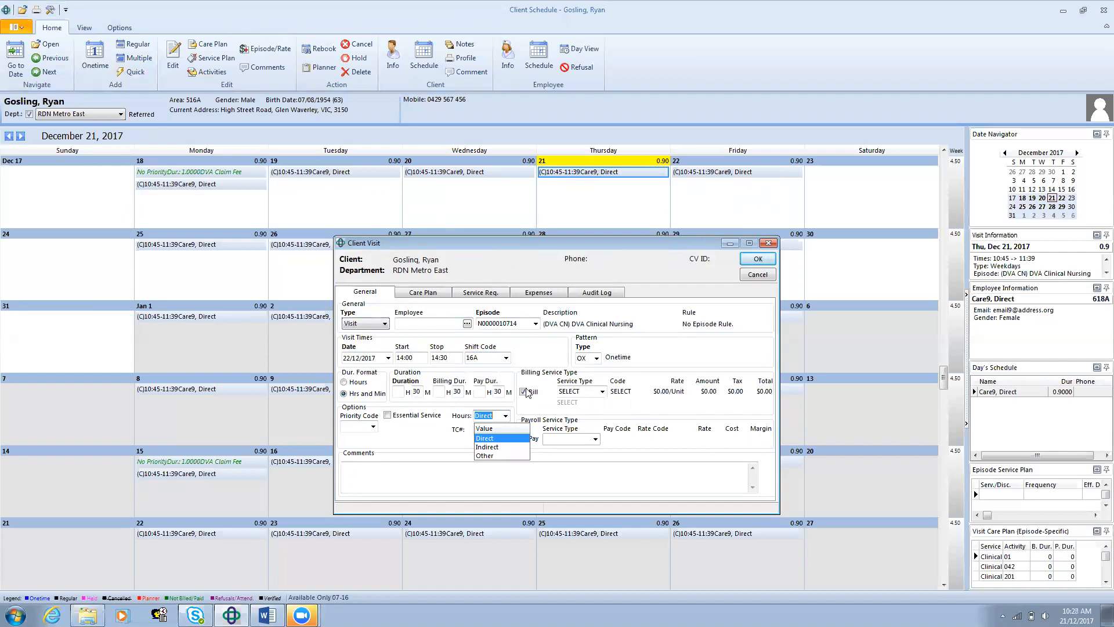
click(628, 349)
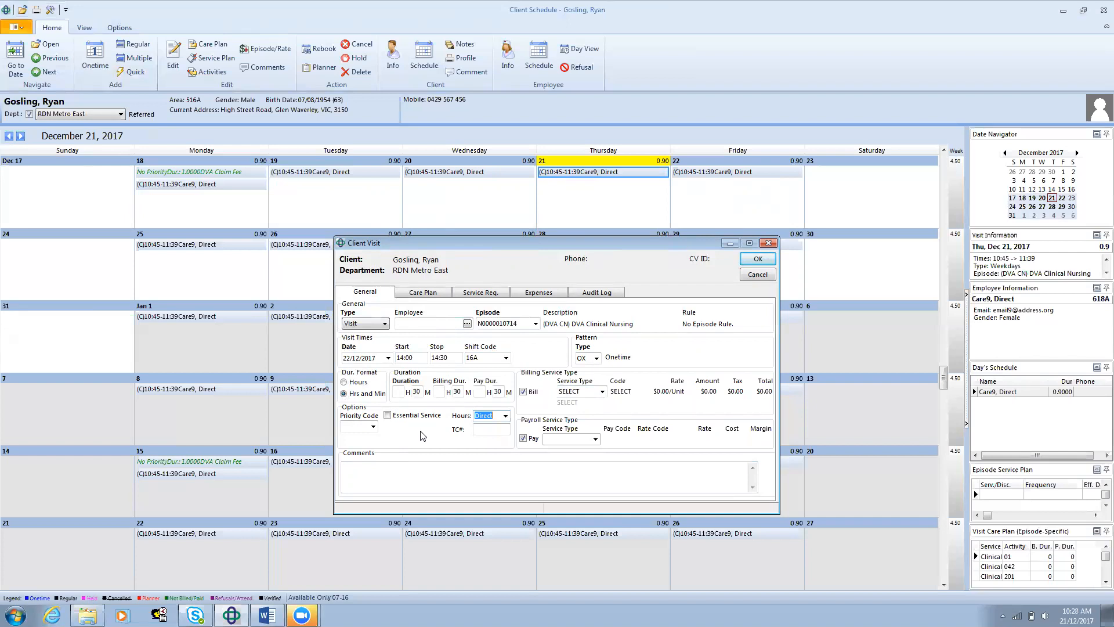
Step: Set the billing service type to *RNCC (Registered Nurse) and the priority code to (C), critical visit
click(602, 393)
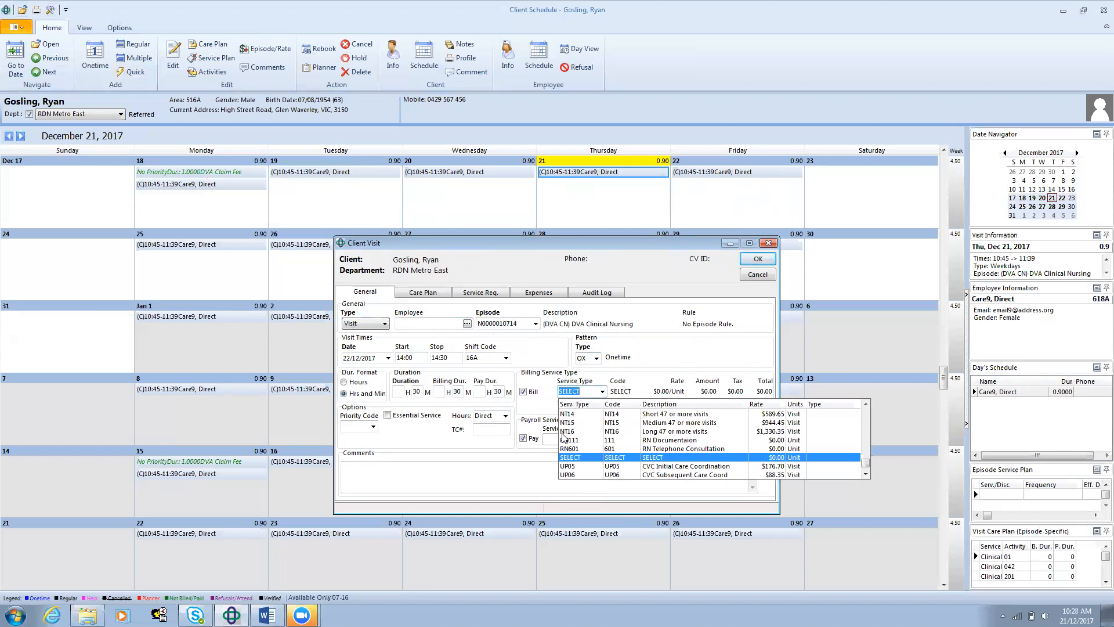
text(*R)
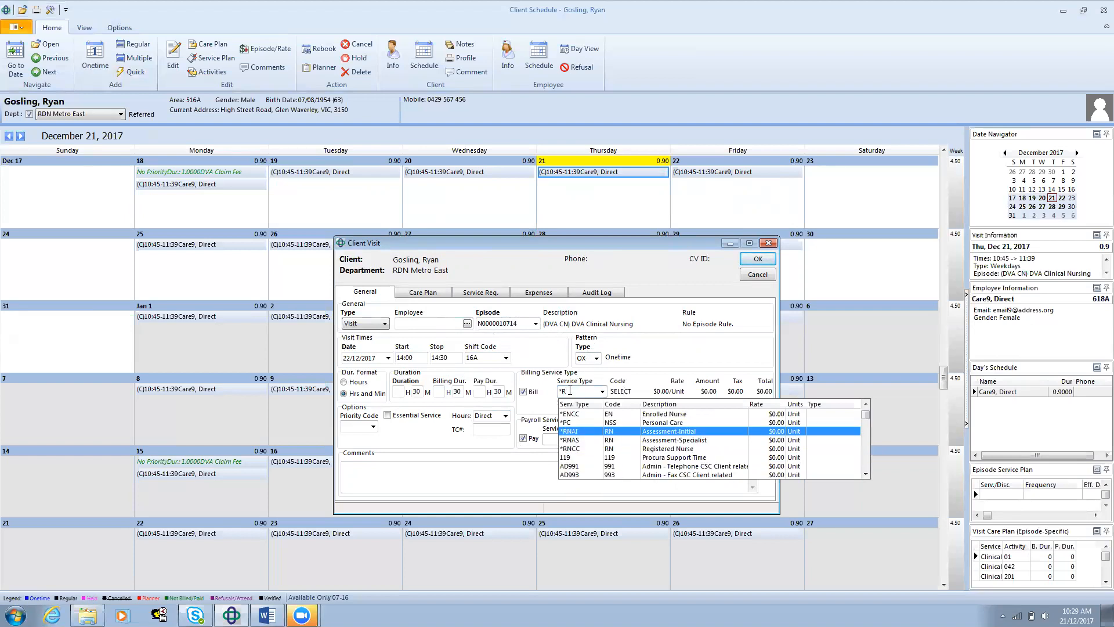
click(608, 451)
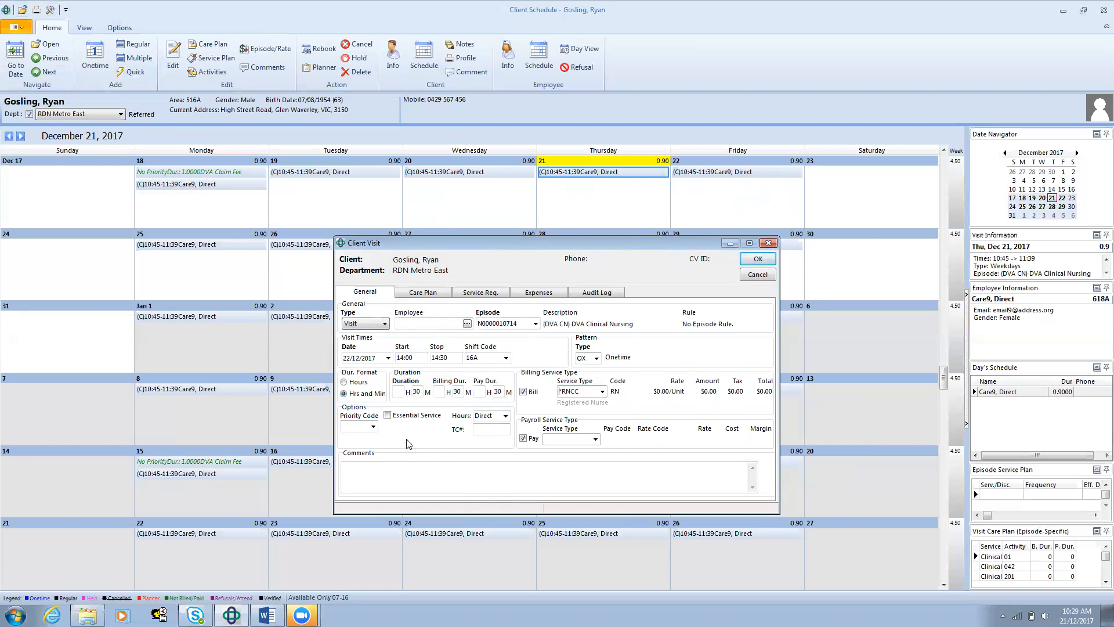
click(373, 427)
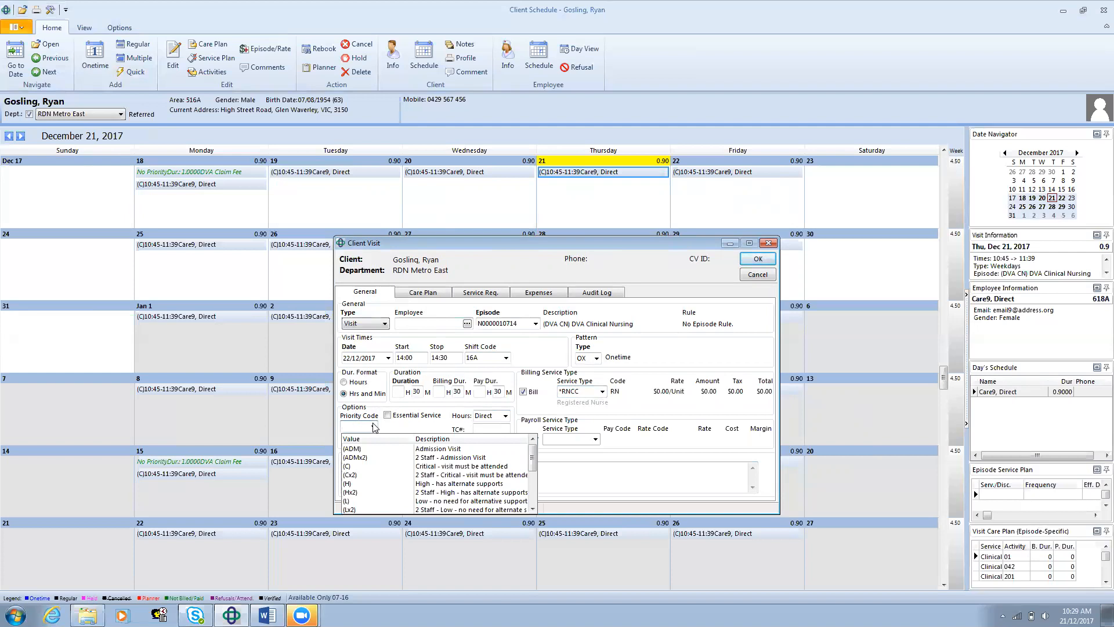
click(349, 466)
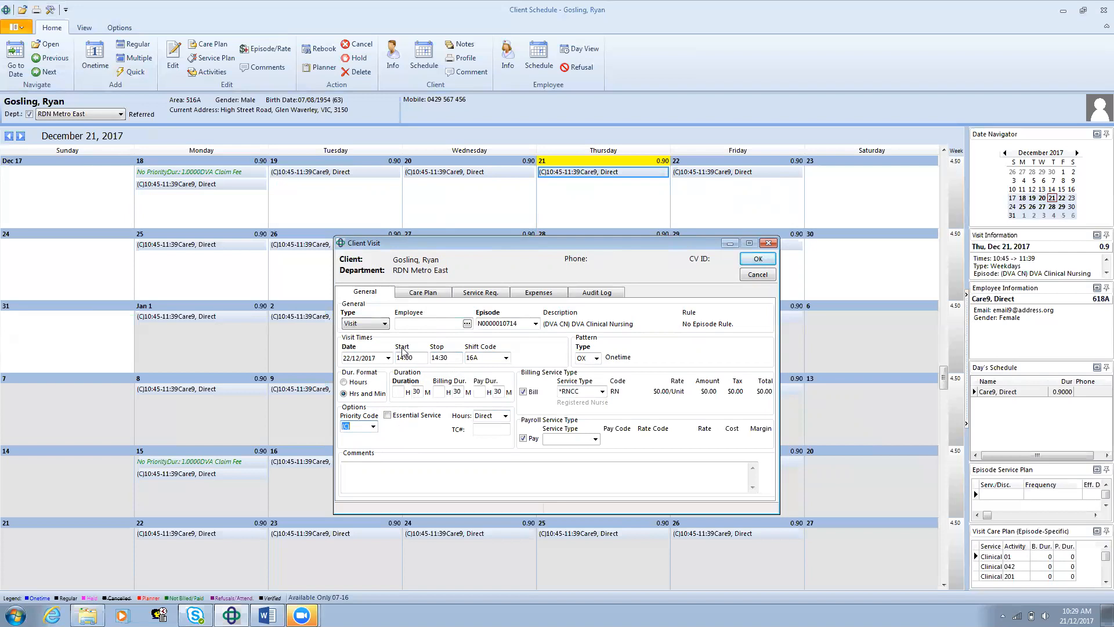
click(390, 419)
Step: Enter the visit comment "Visit window 14:00 - 16:00"
click(359, 468)
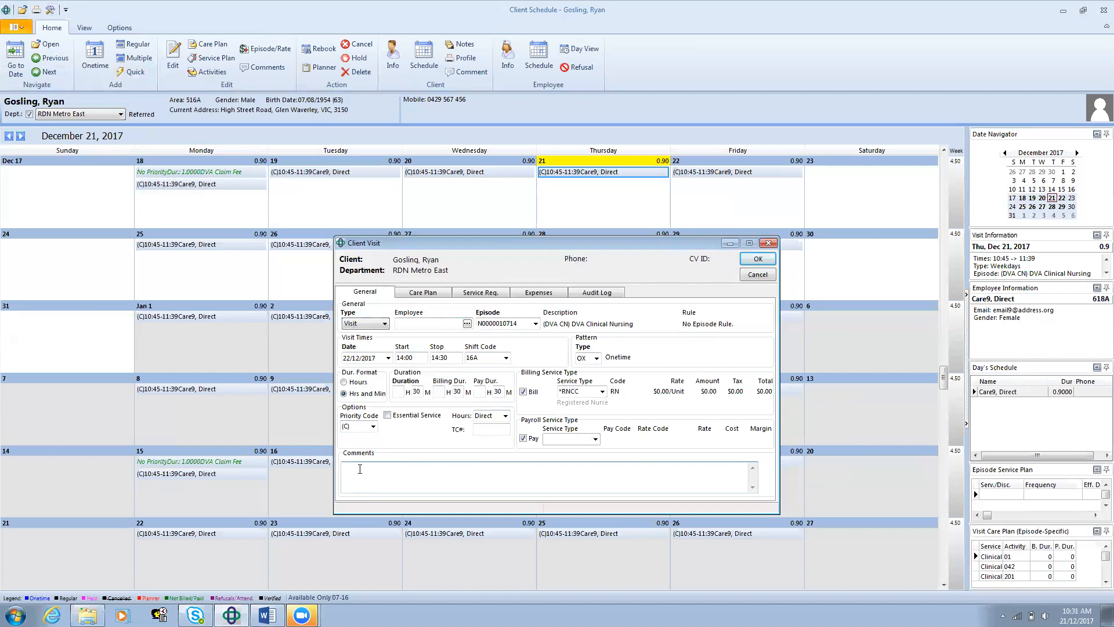
text(Visit window 14)
text(16)
Step: Review the visit's care plan activities and the activity tables available for adding, including the DVACN table
click(435, 296)
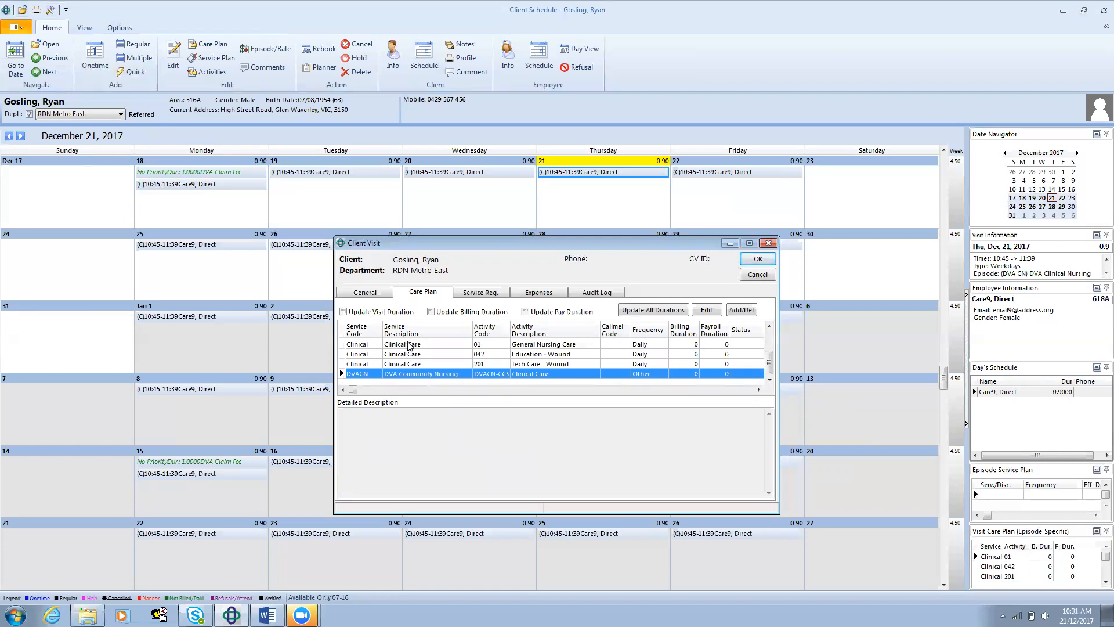
click(366, 293)
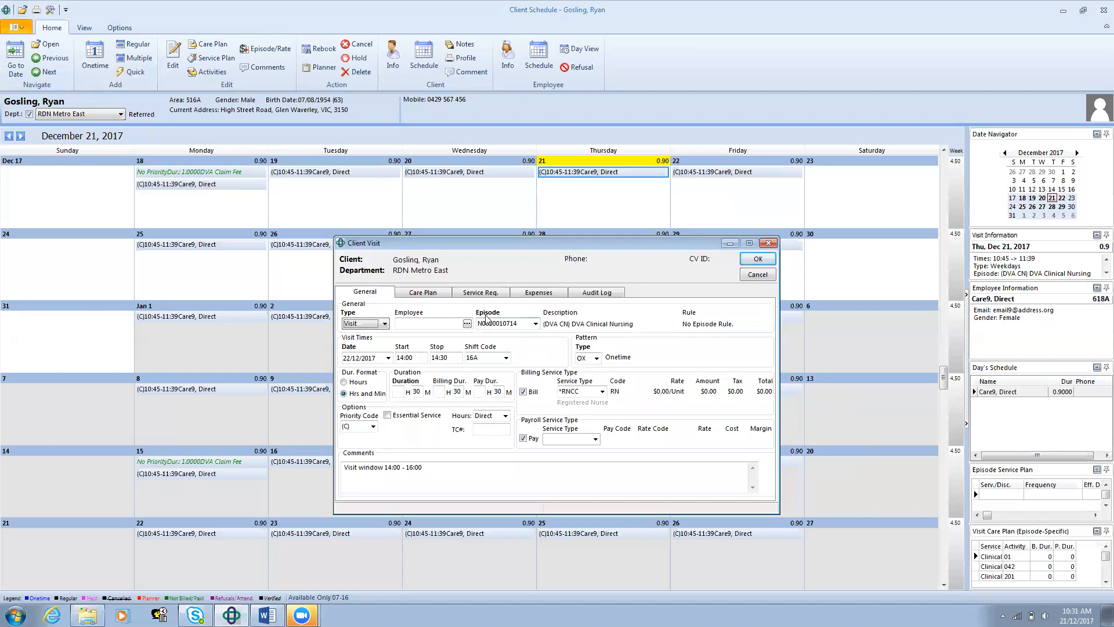
click(431, 295)
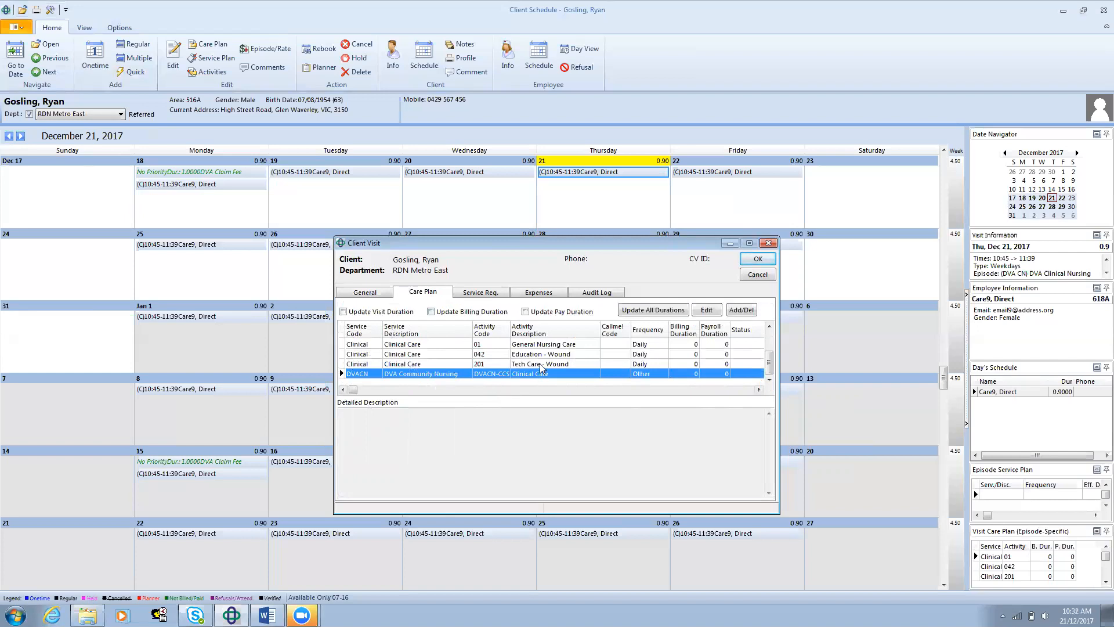
click(741, 310)
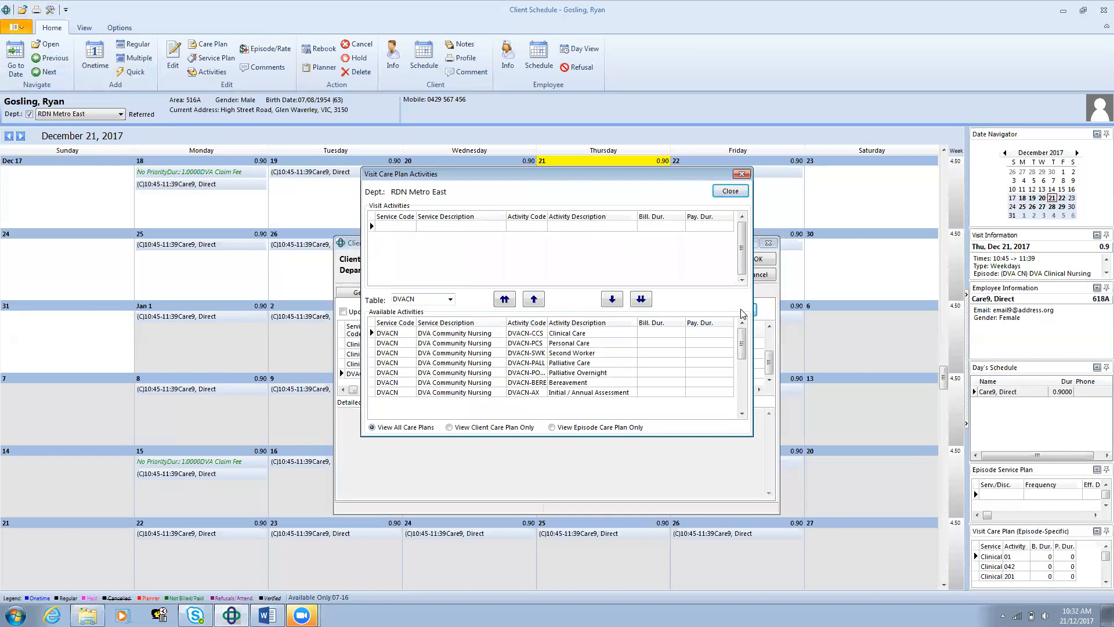
click(452, 299)
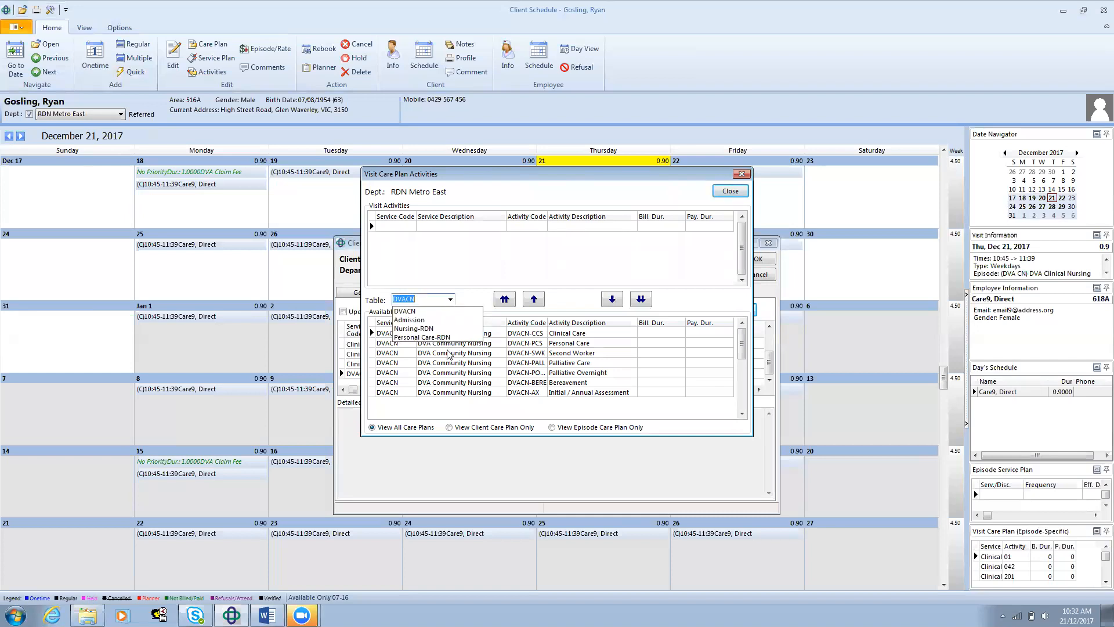
click(553, 363)
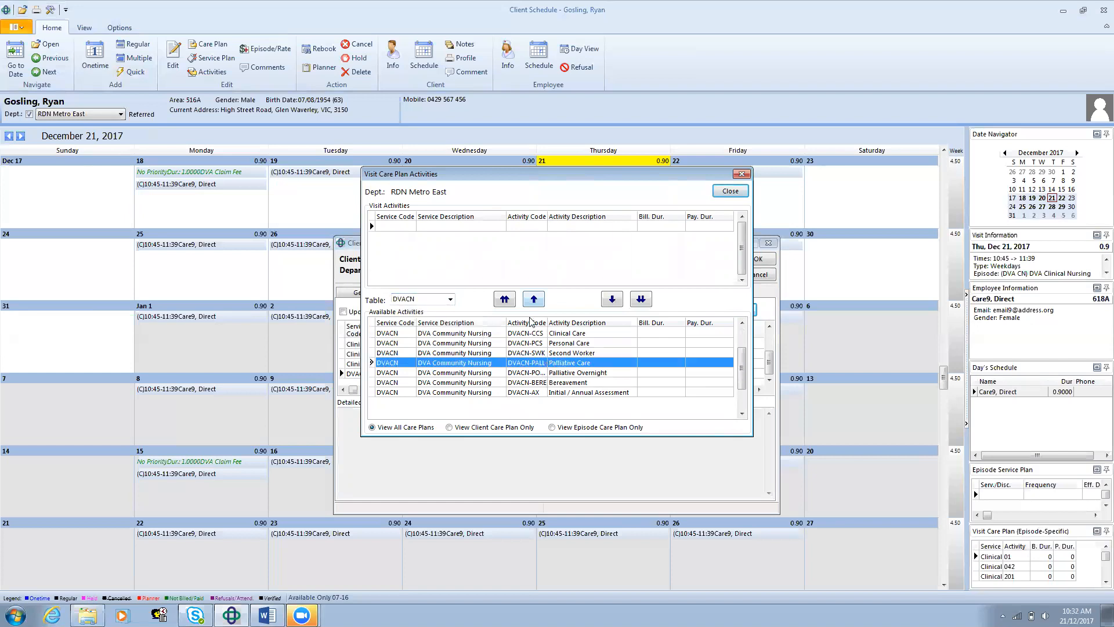
click(730, 193)
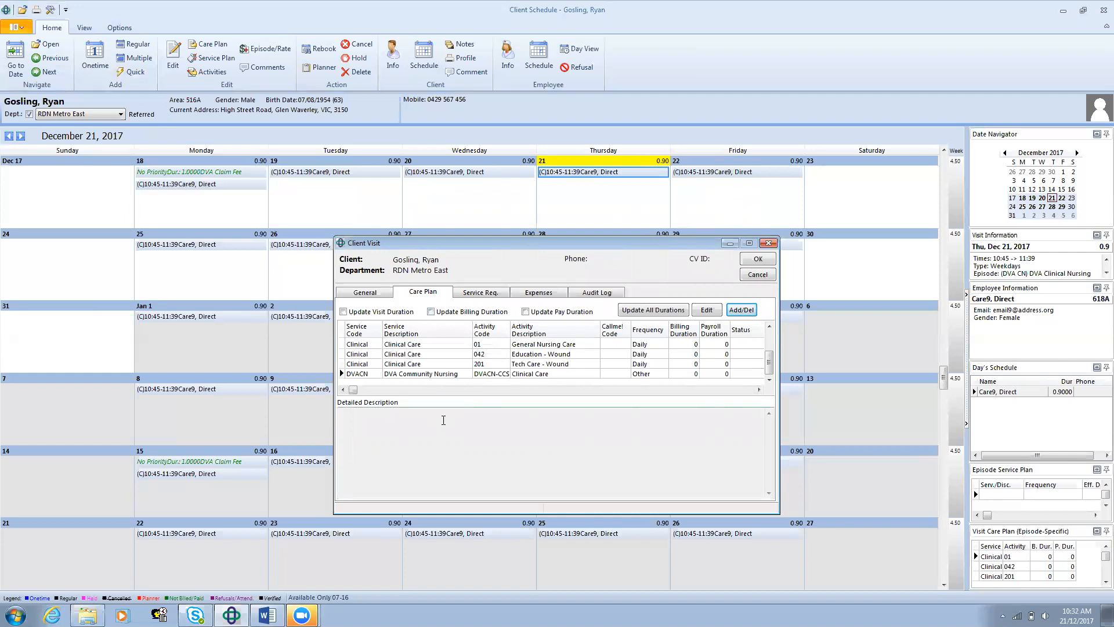
Step: Add RN Only to the visit's service requirements
click(475, 294)
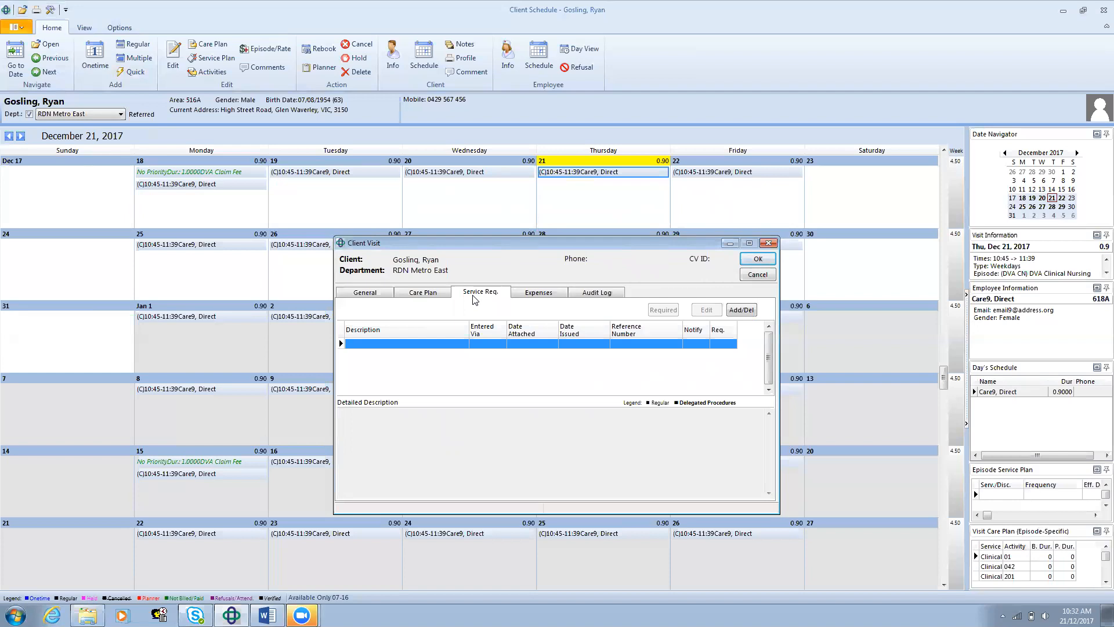
click(745, 314)
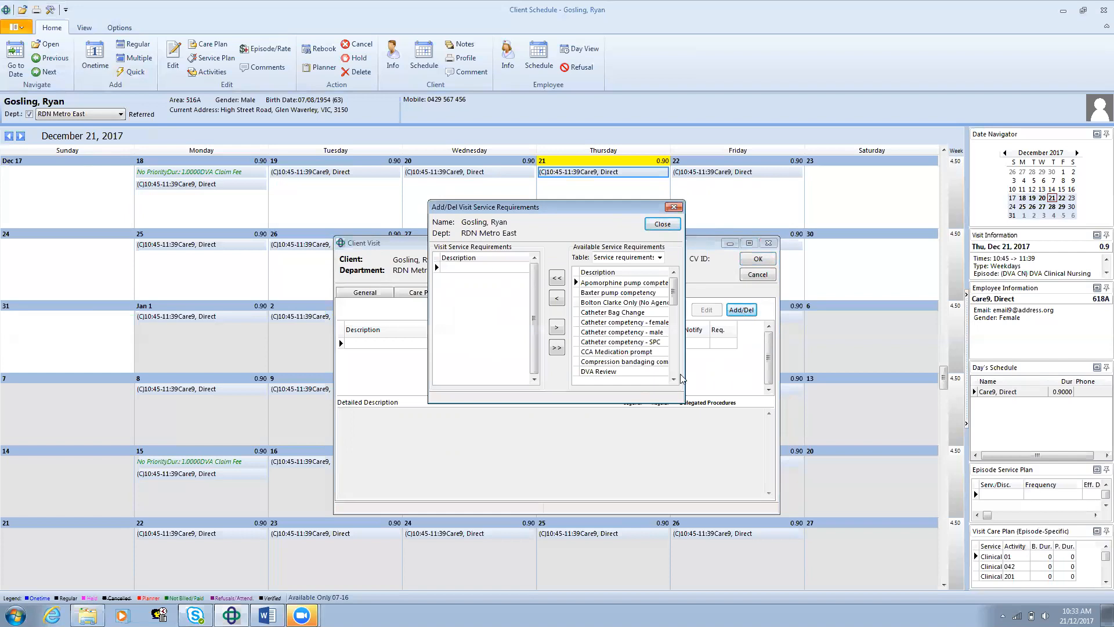
scroll(674, 379, down, 5)
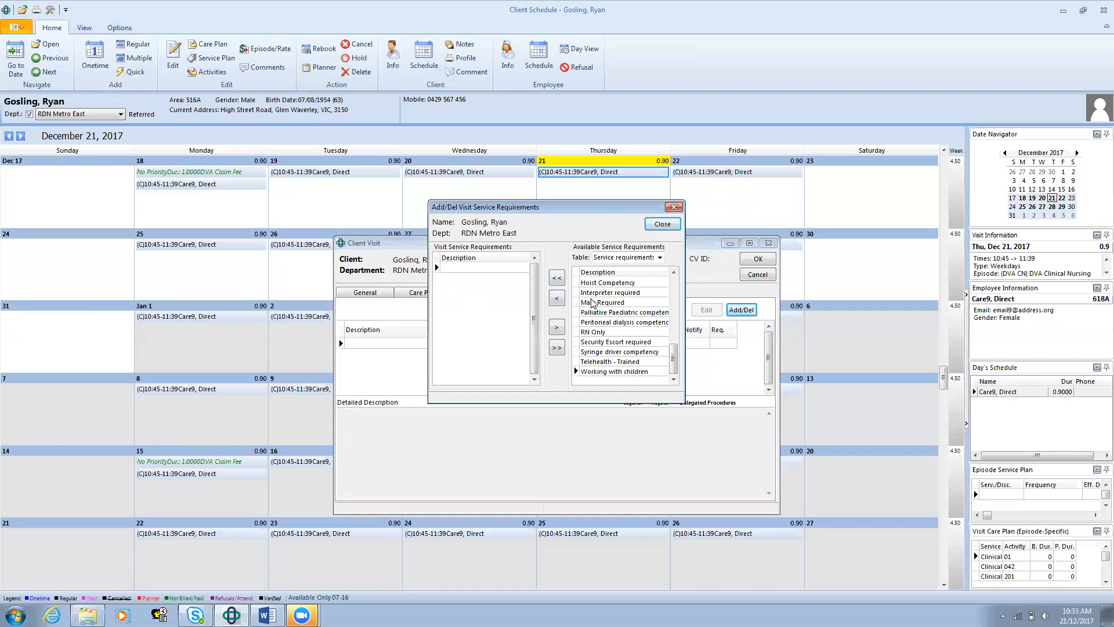
click(619, 334)
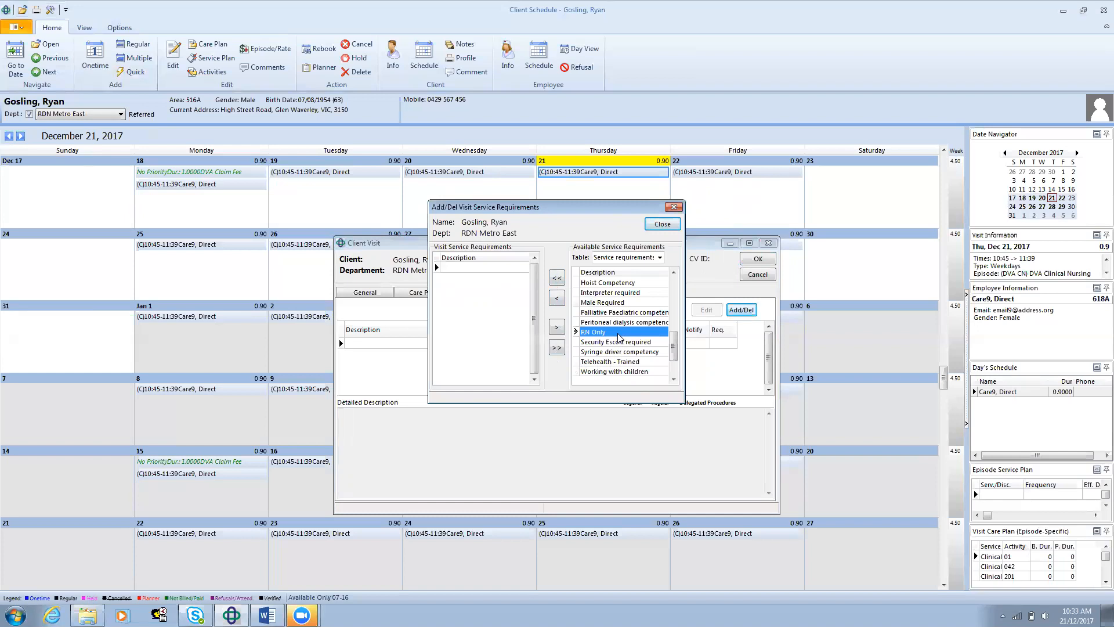
click(558, 299)
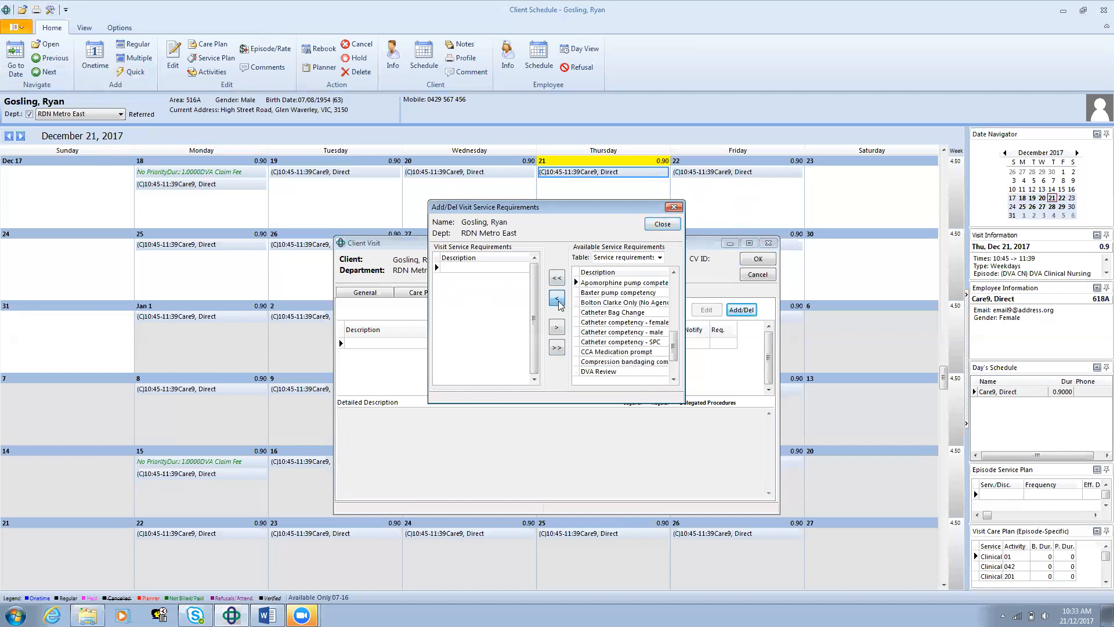
Step: Finish adding service requirements and save the onetime visit with its changes
click(662, 224)
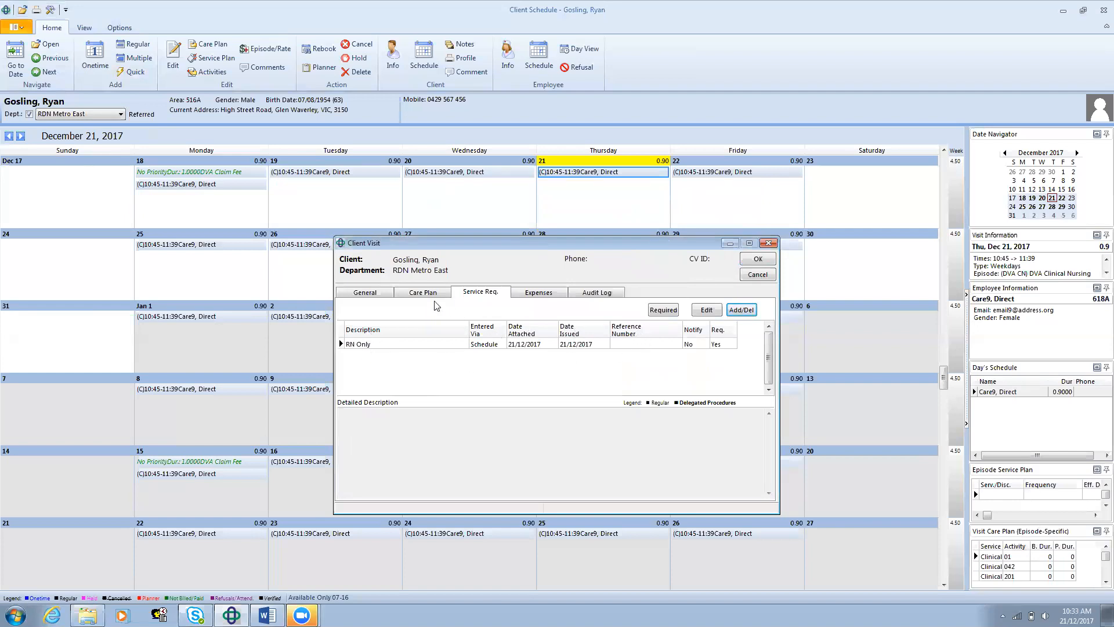
click(366, 292)
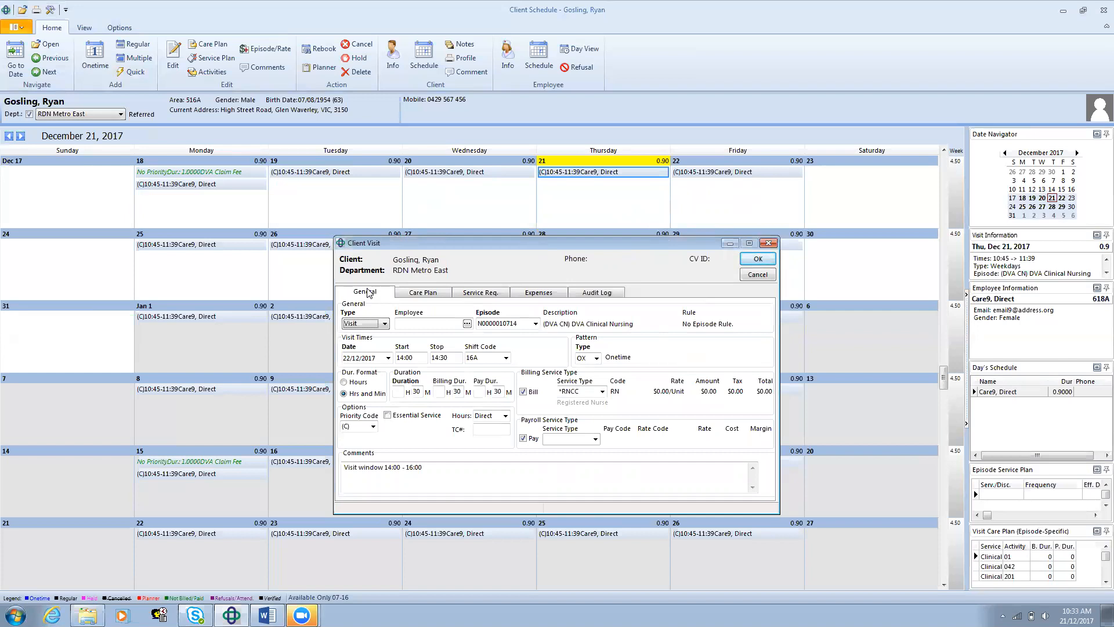
click(750, 262)
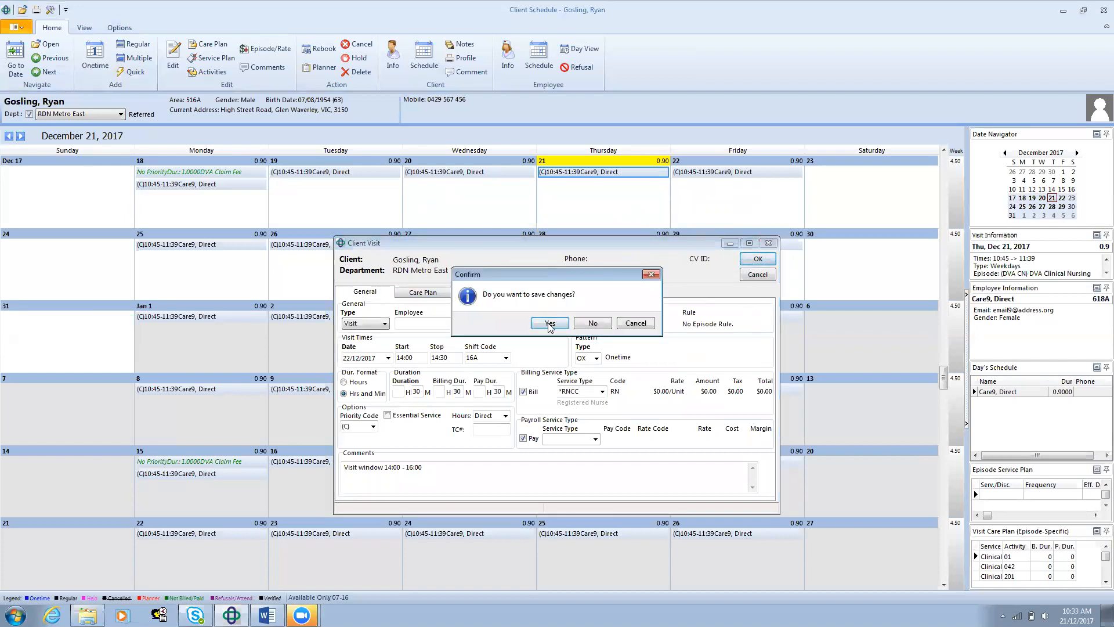
click(549, 325)
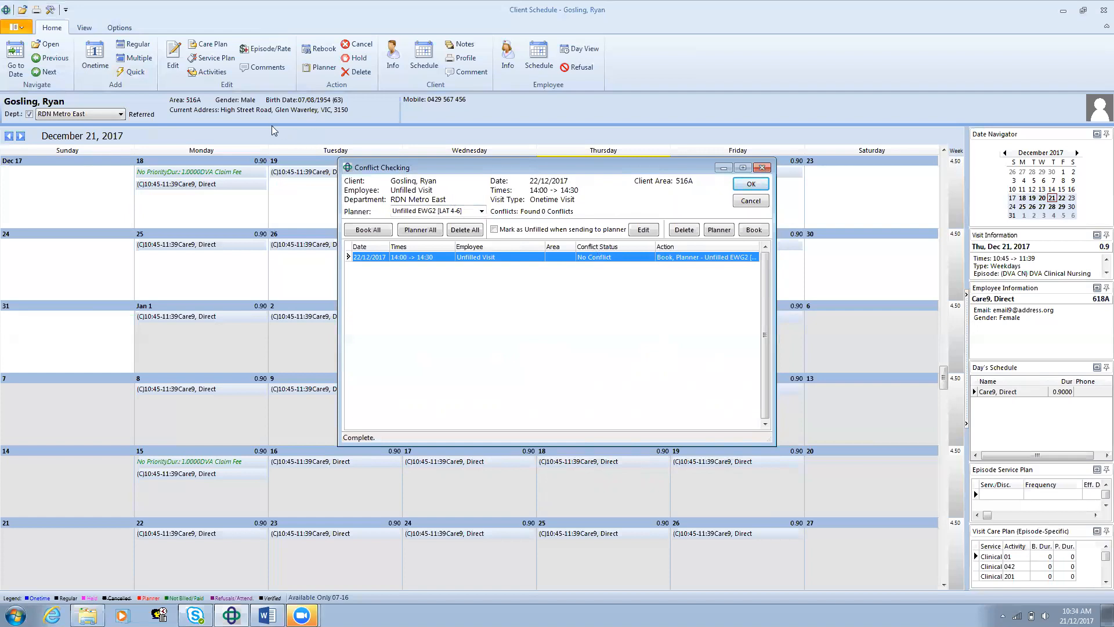
Step: Assign the unfilled onetime visit to the Unfilled EWG5 [LAT 15-17] planner, accept the conflict check and select the visit in the schedule
click(481, 211)
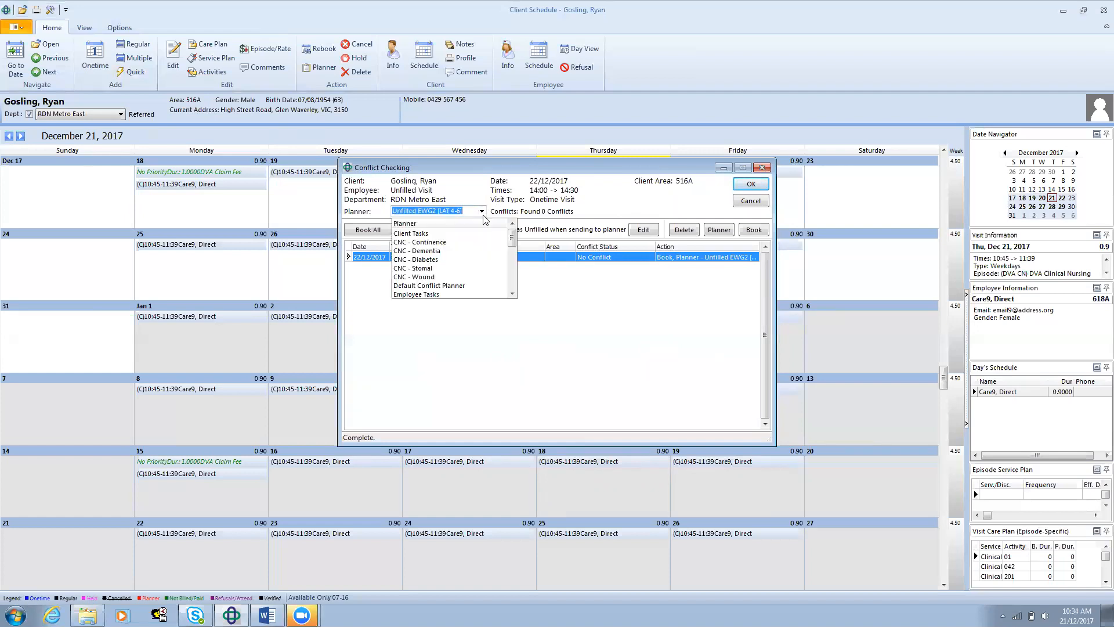
drag(512, 238, 512, 277)
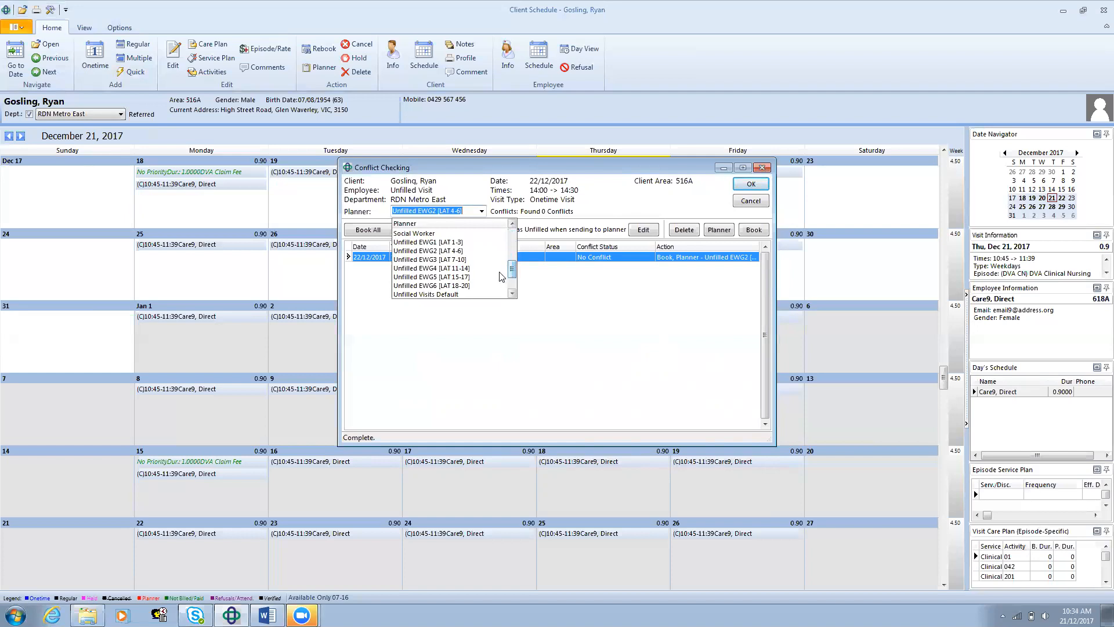
click(428, 277)
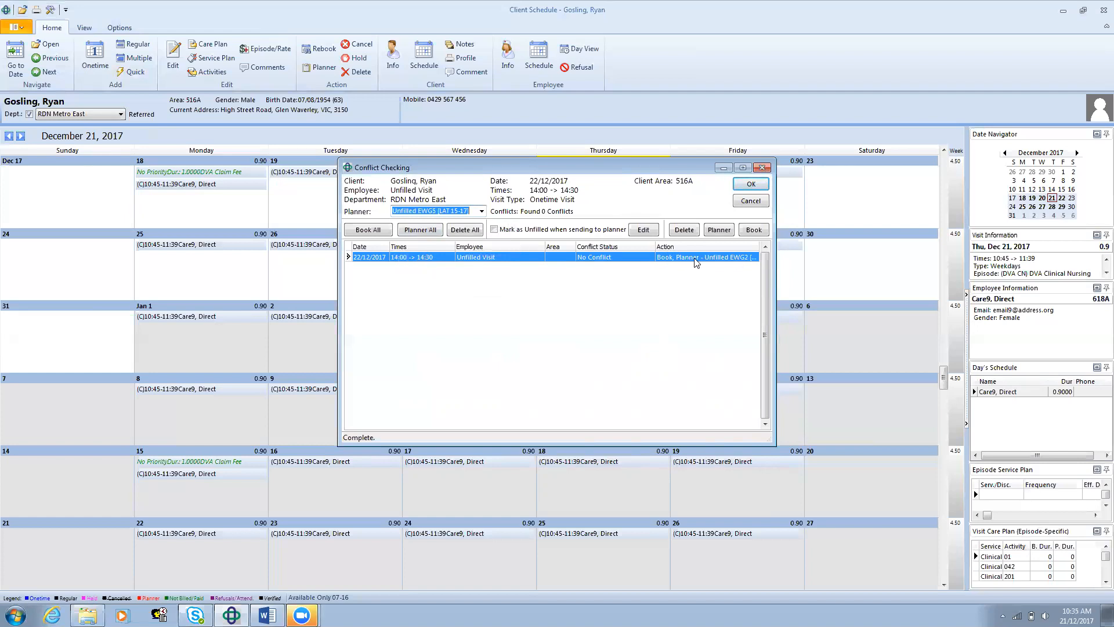
click(430, 232)
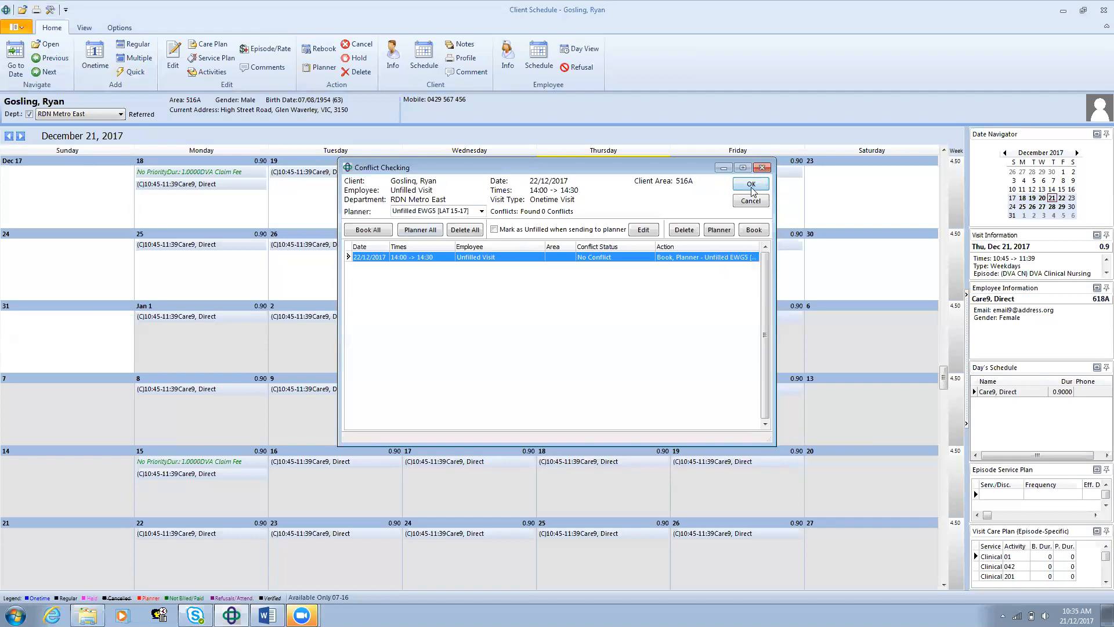
click(752, 187)
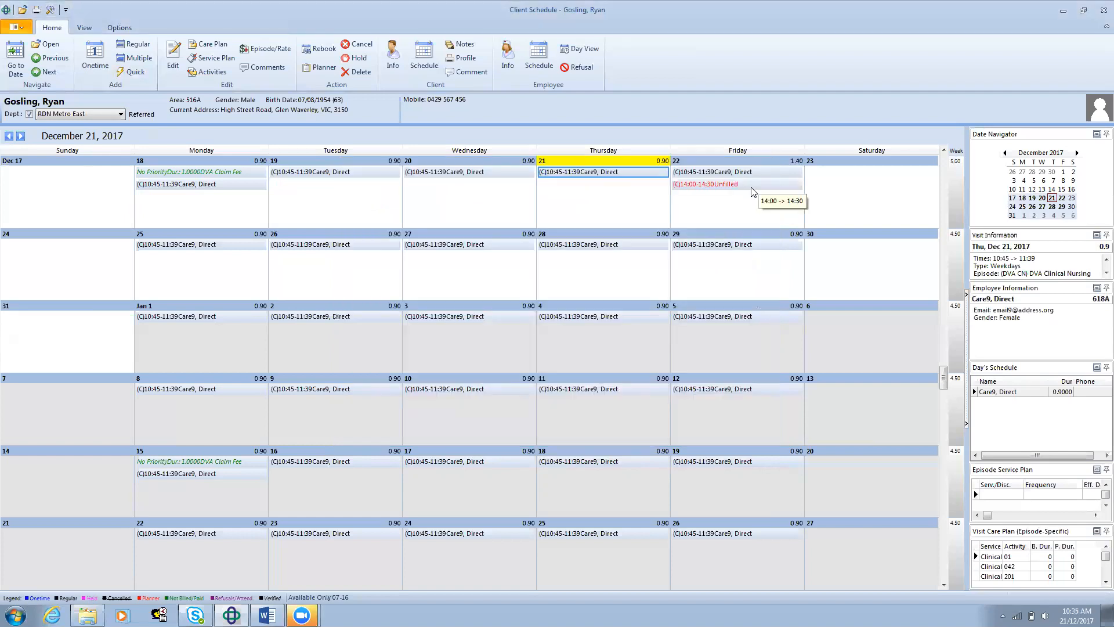
click(715, 186)
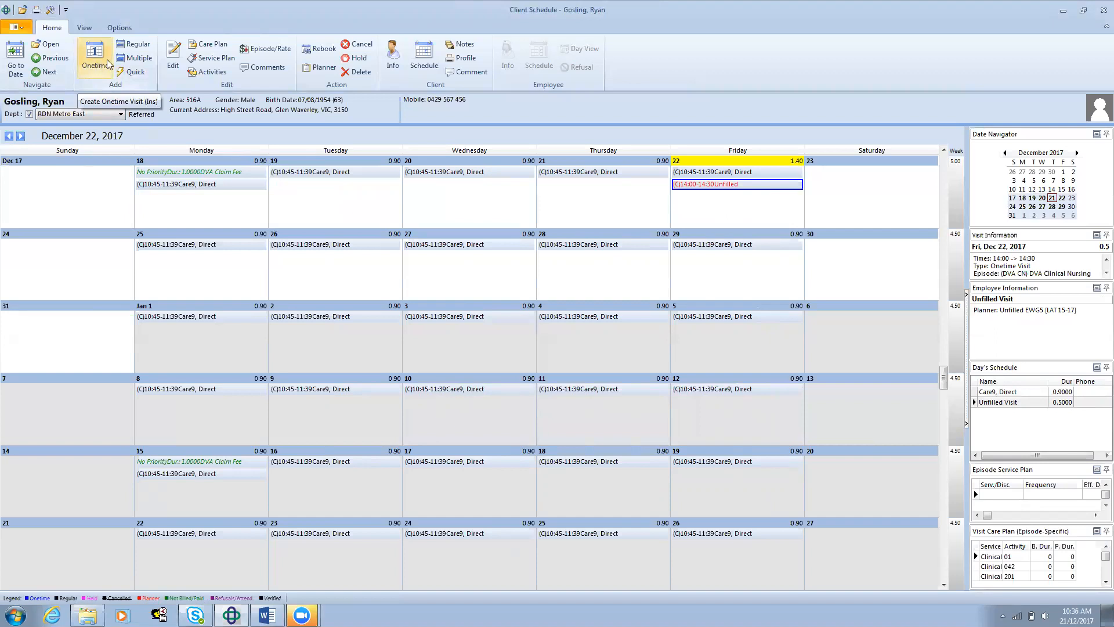
Step: Start a new regular visit for the client under the DVA Clinical Nursing episode
click(137, 45)
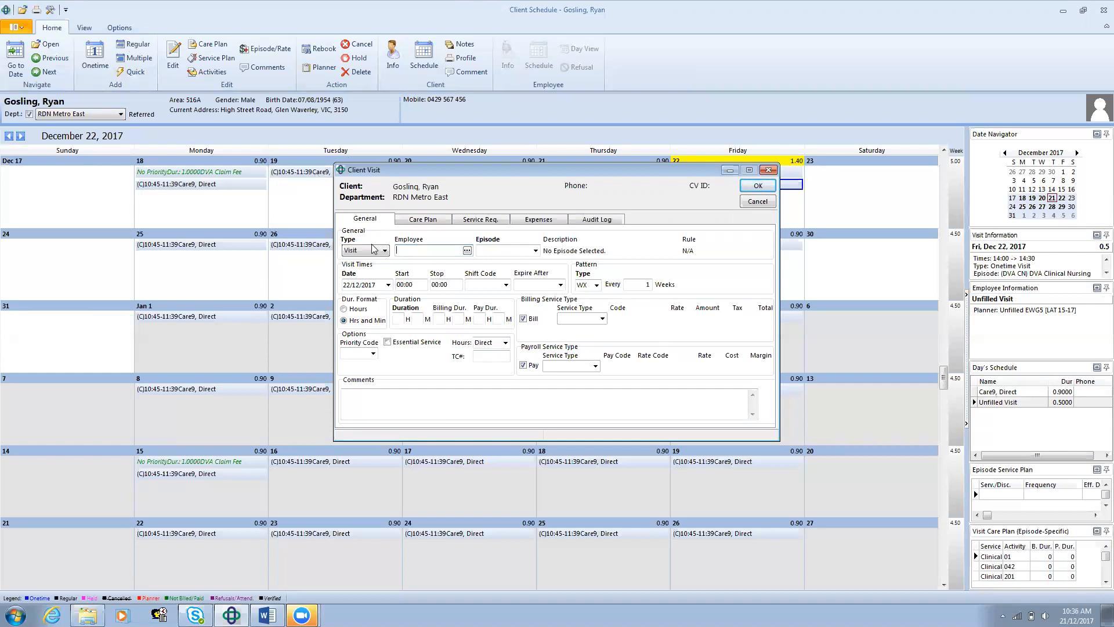
click(536, 251)
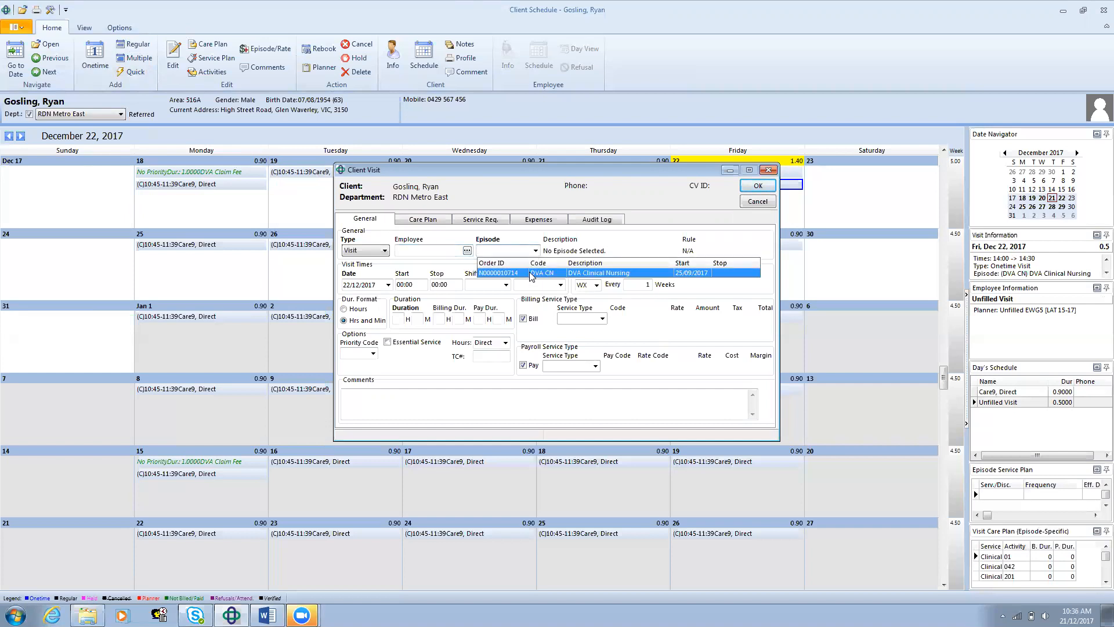
click(529, 272)
Step: Set the regular visit's start time to 12:30 and its stop time to 13:00
click(416, 284)
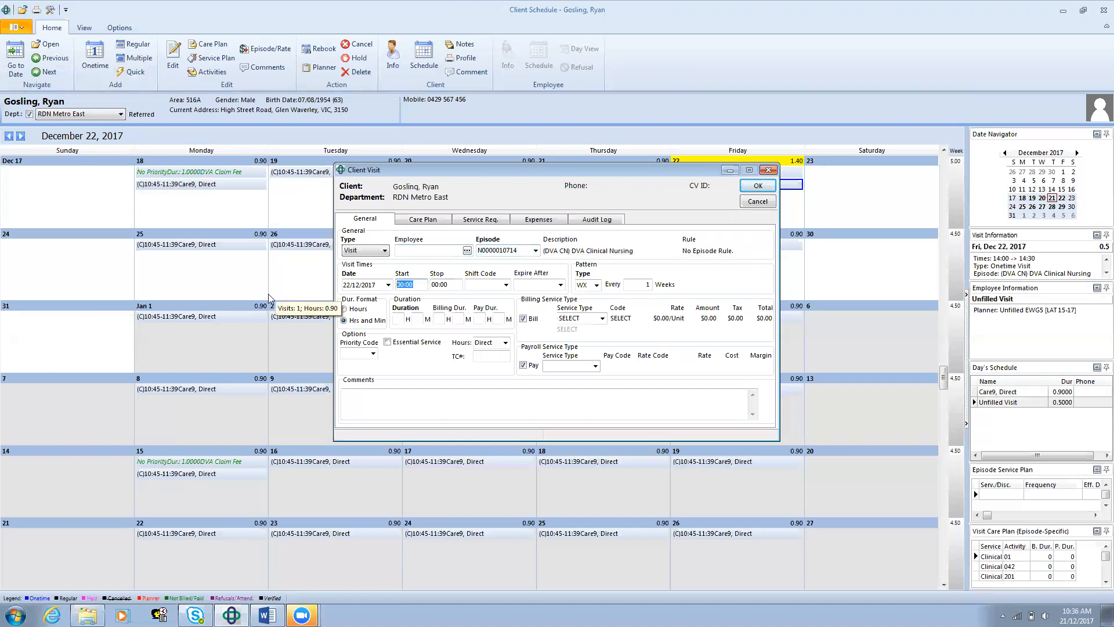
text(12:30)
key(Tab)
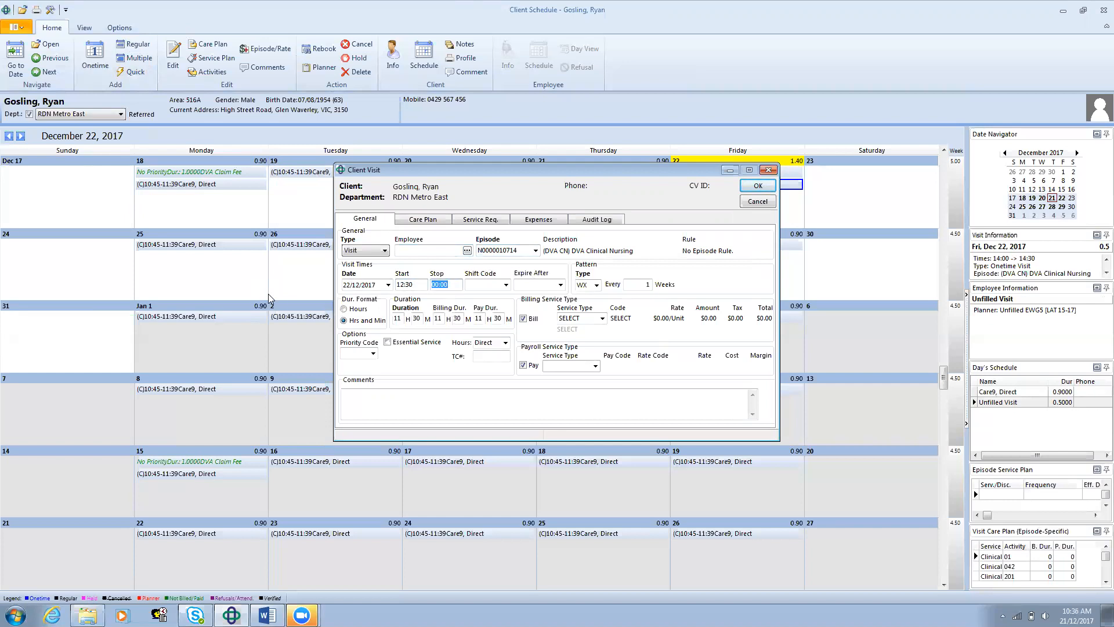
text(13:00)
key(BackSpace)
key(BackSpace)
key(BackSpace)
key(Tab)
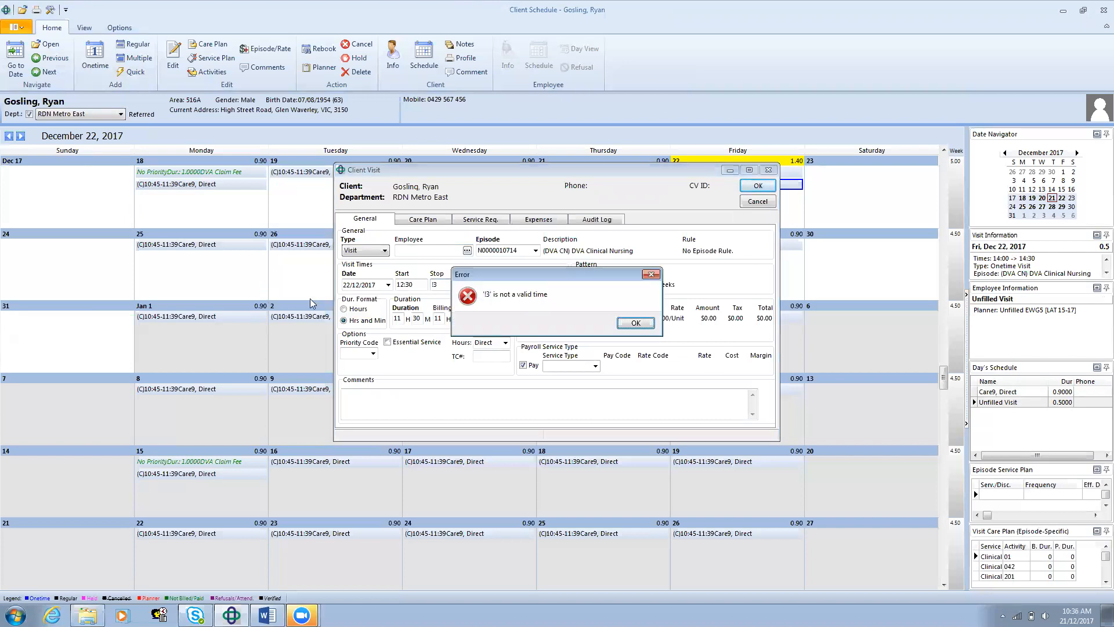
click(635, 327)
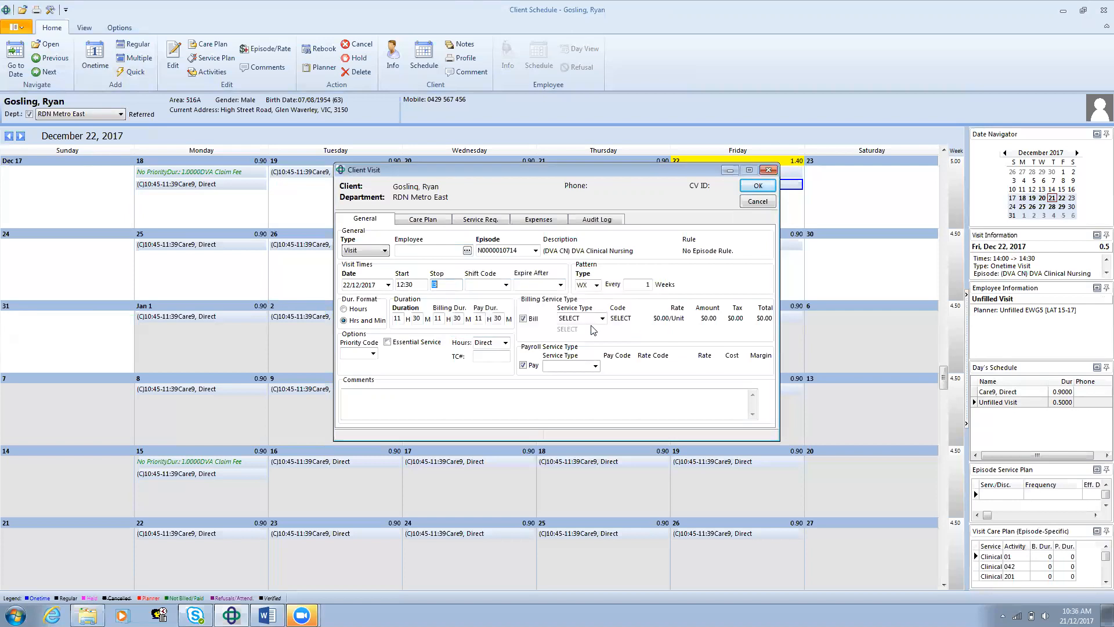
text(13:00)
key(Tab)
Step: Set the regular visit's date to 25/12/2017 and its shift code to 16A
click(388, 285)
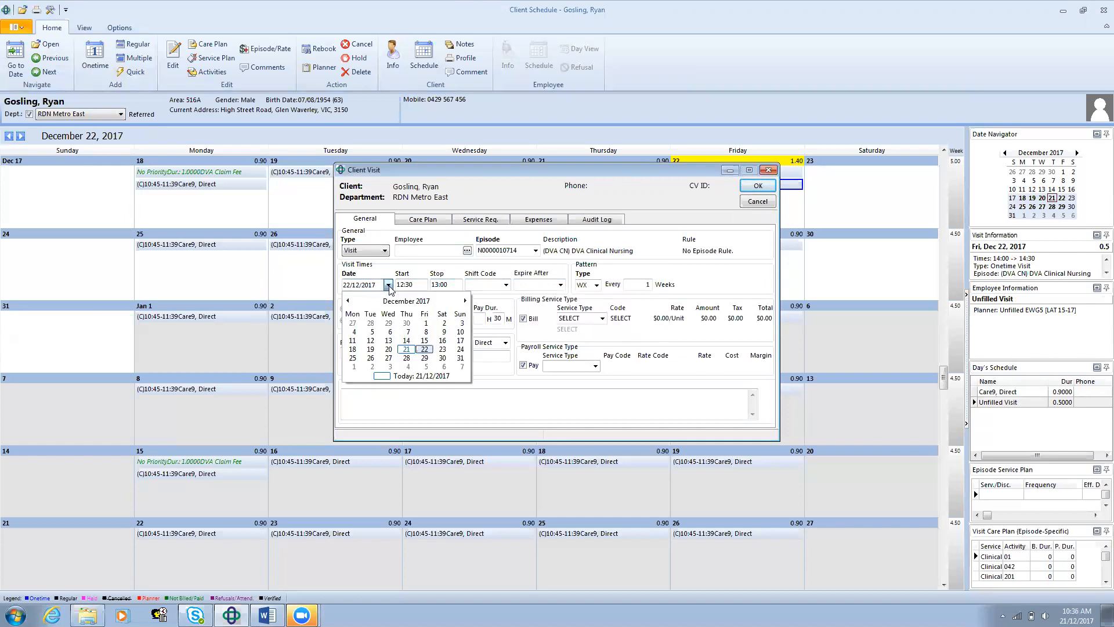
click(353, 359)
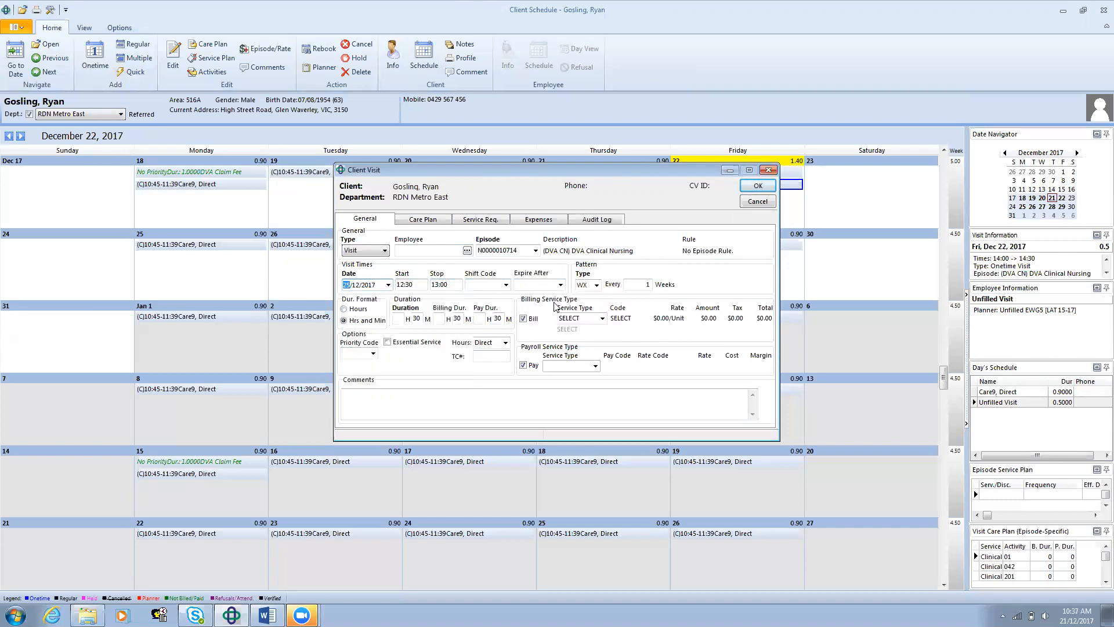
click(473, 284)
text(16a)
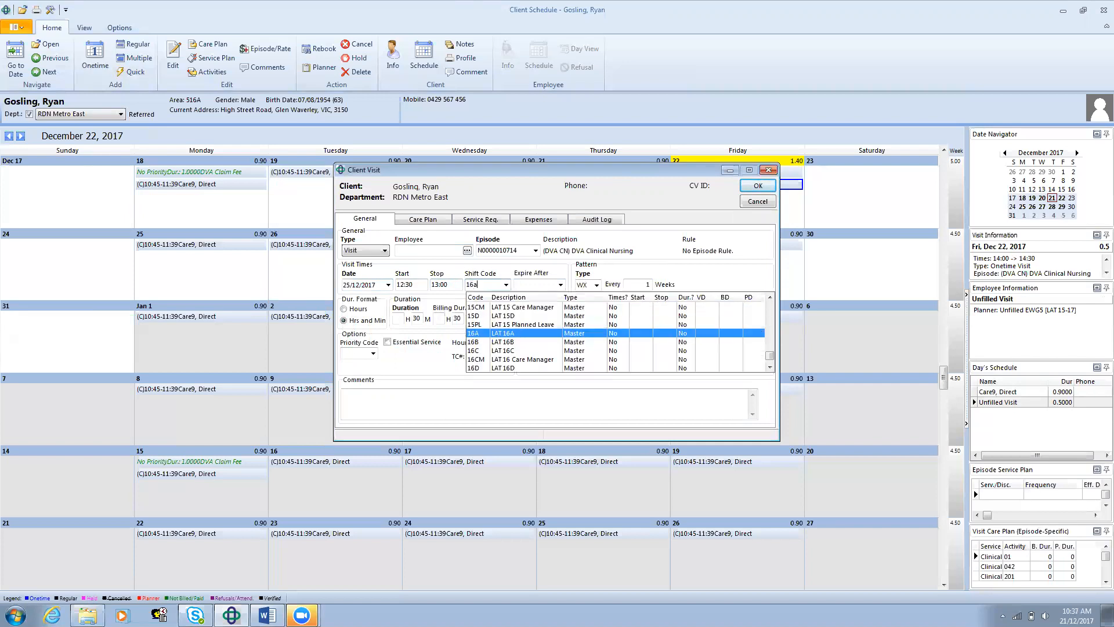
click(495, 329)
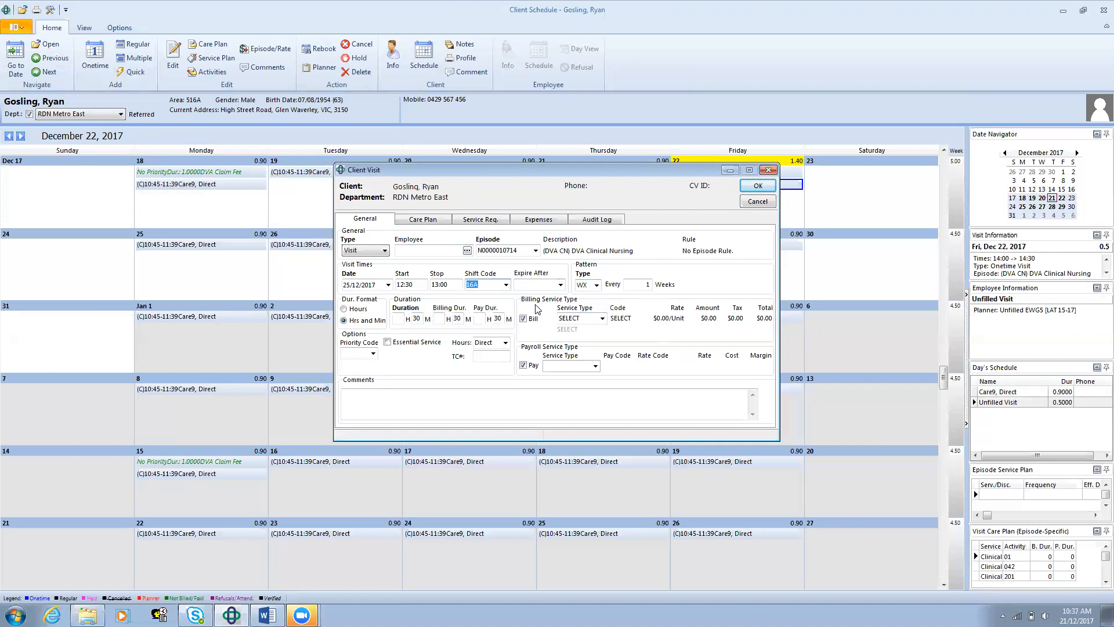
Step: Set the regular visit to expire after 15/01/2018 and give it priority code (C), critical visit
click(560, 285)
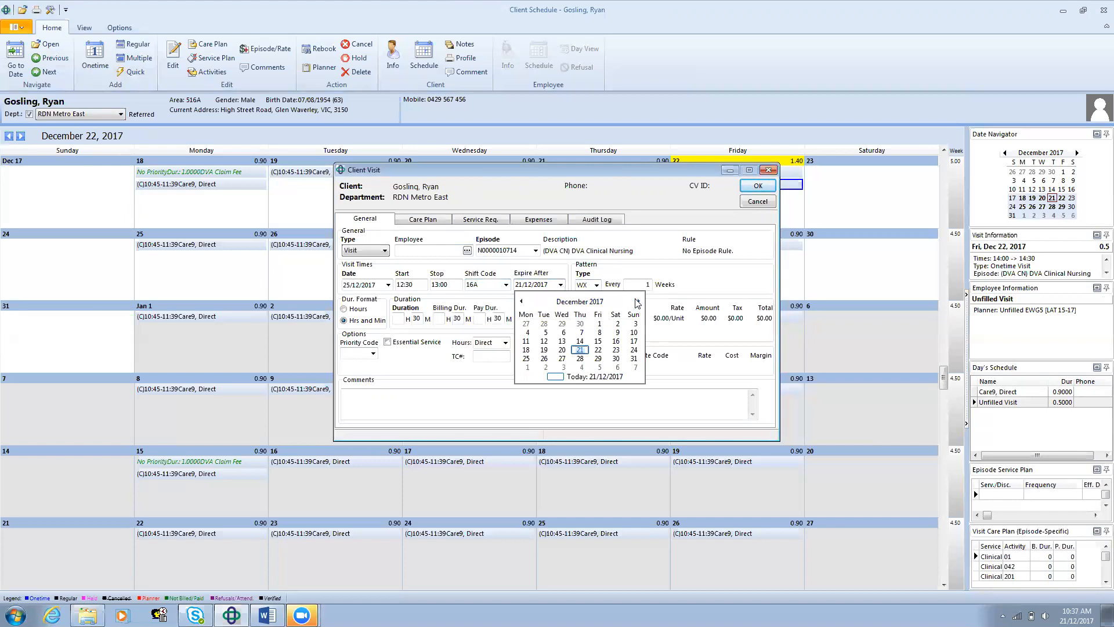
click(551, 284)
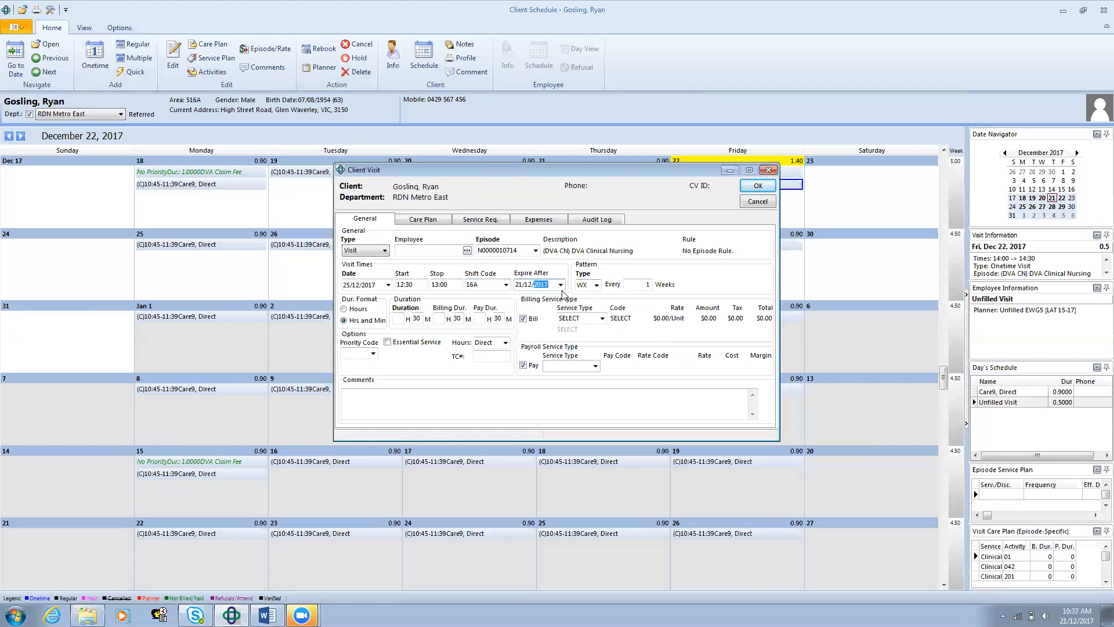
click(560, 284)
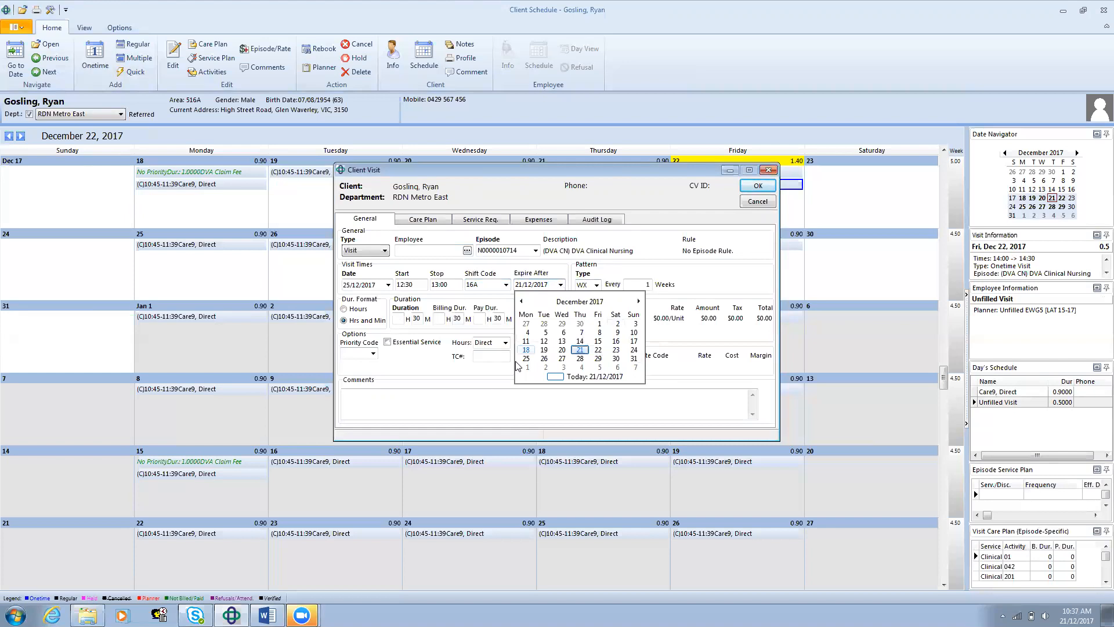
click(638, 296)
click(638, 301)
click(532, 320)
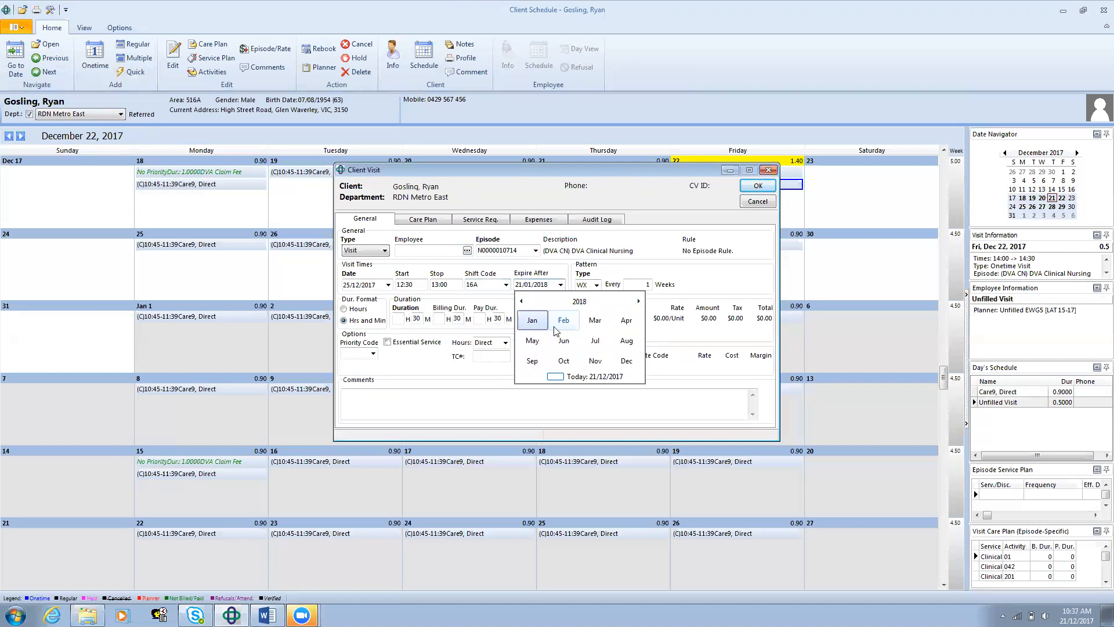
click(526, 328)
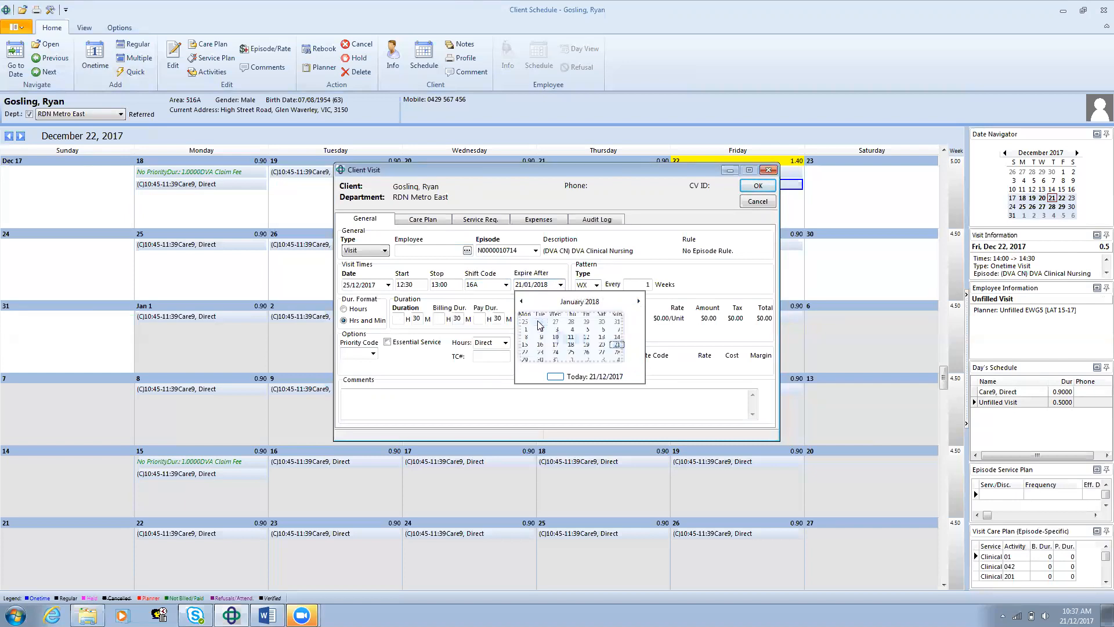
click(529, 351)
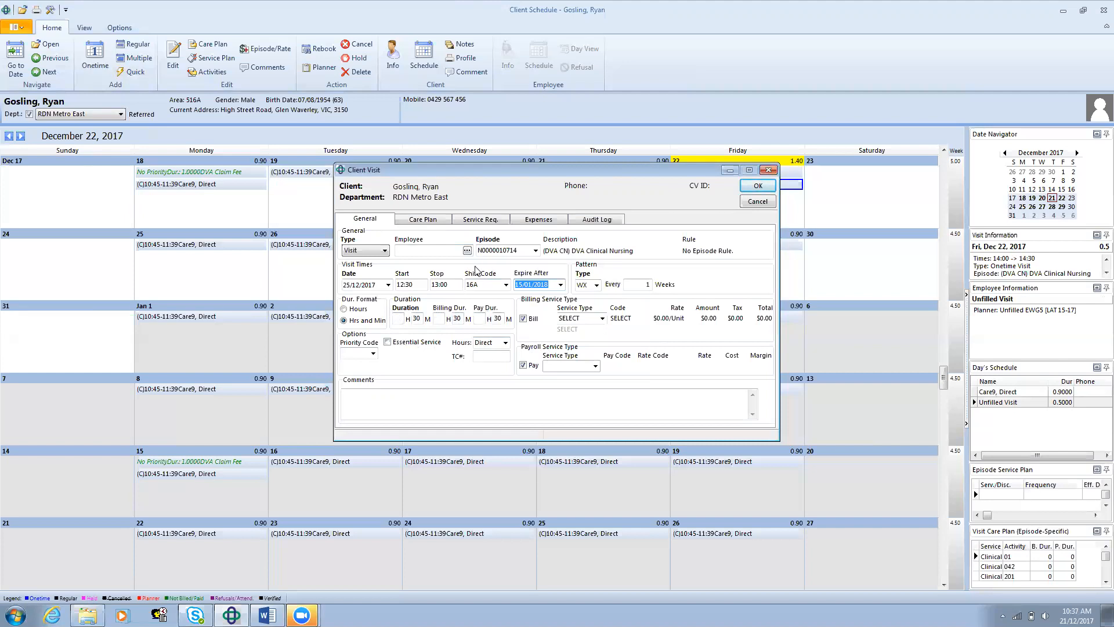
click(373, 354)
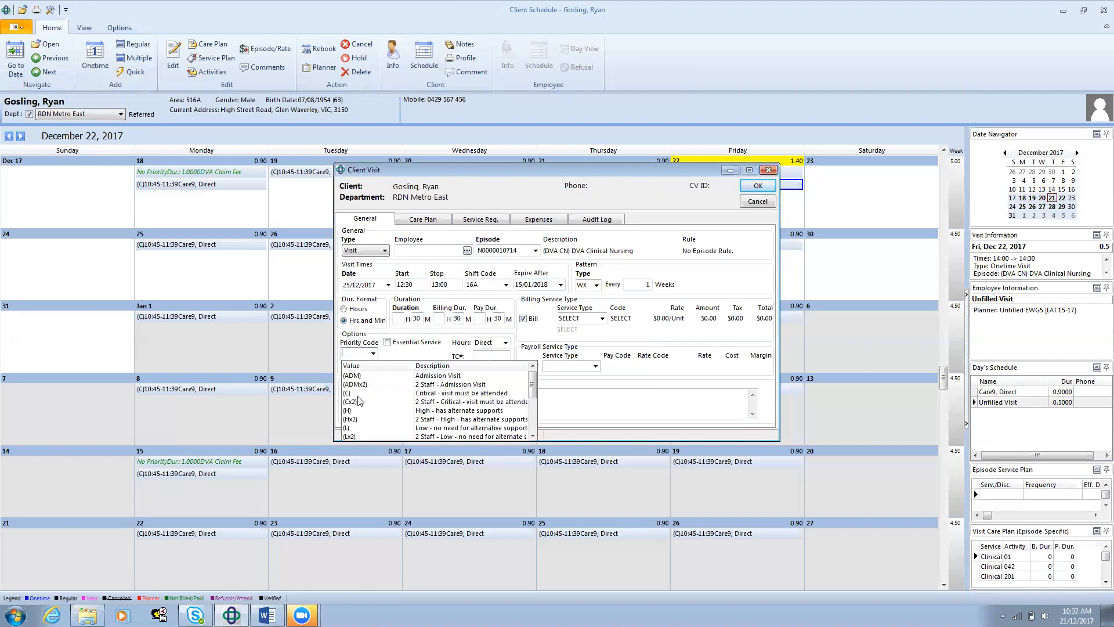
click(358, 393)
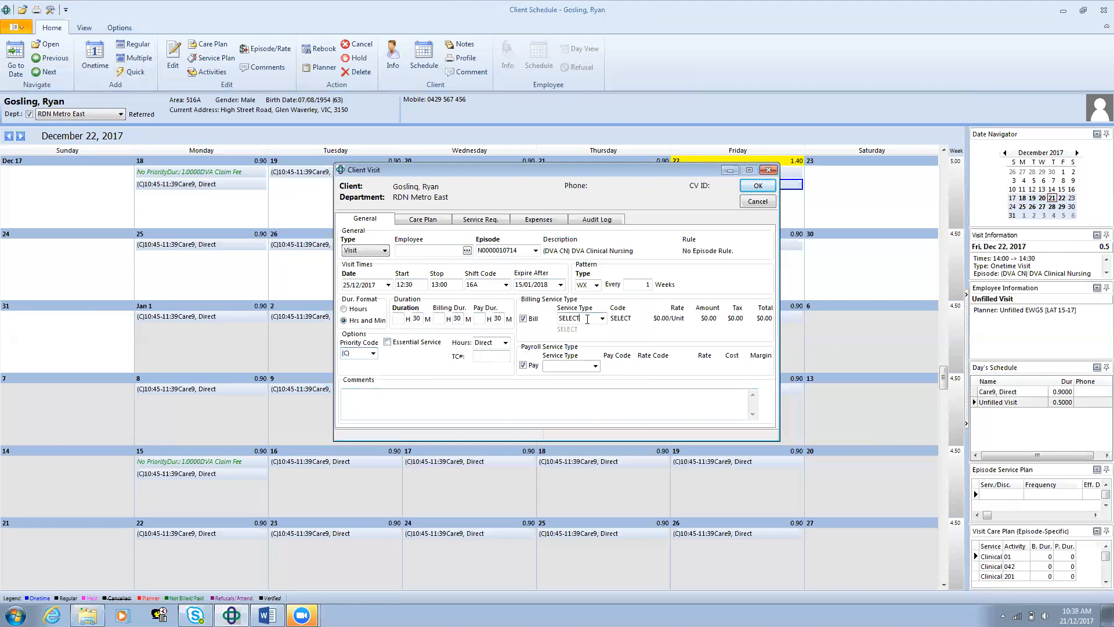
Step: Set the billing service type to *RNCC (Registered Nurse) and enter the comment "visit comments here"
key(BackSpace)
key(BackSpace)
key(BackSpace)
key(BackSpace)
key(BackSpace)
text(*)
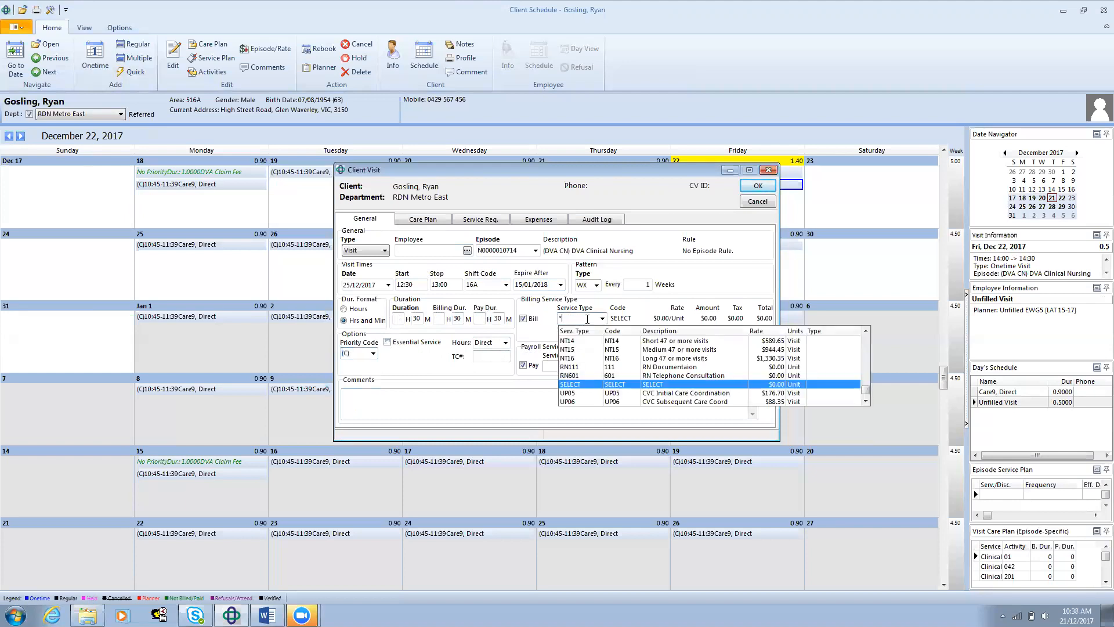
text(r)
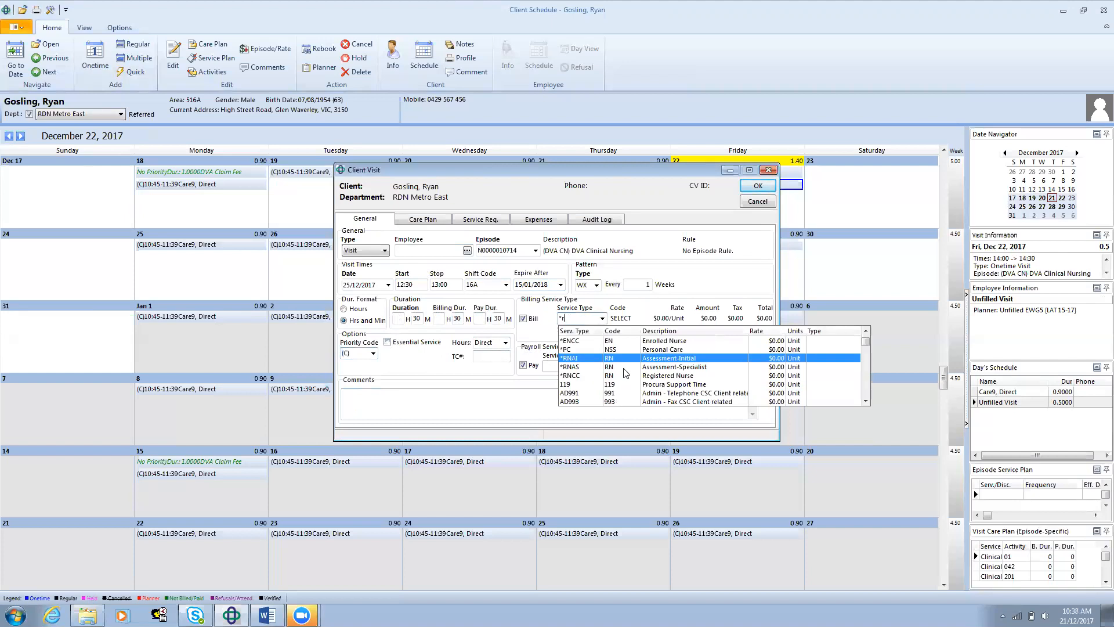
click(589, 375)
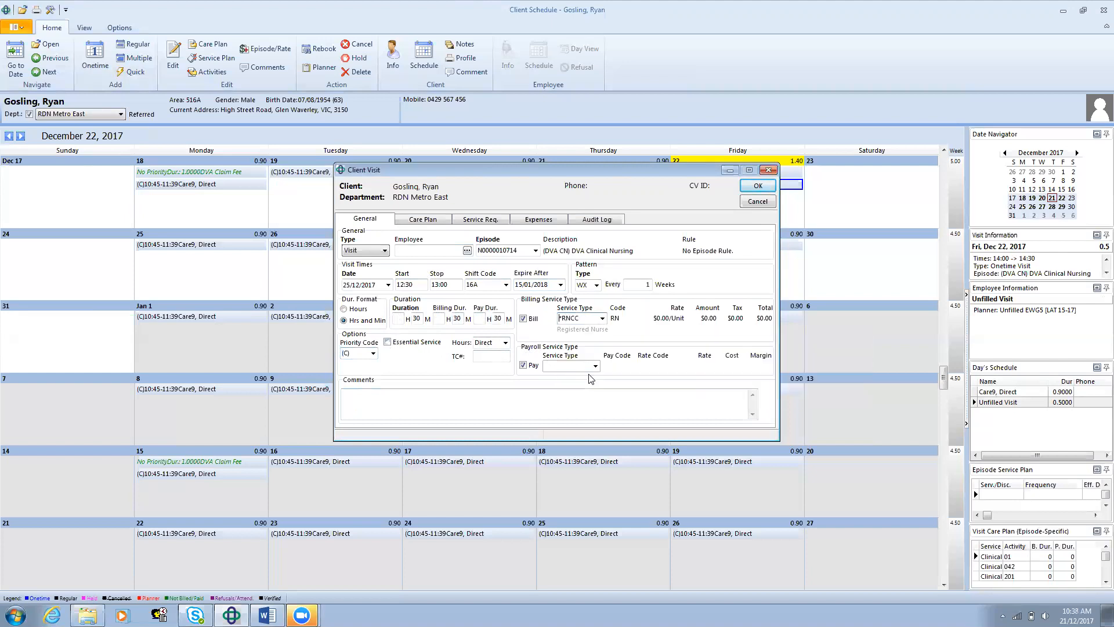
click(379, 400)
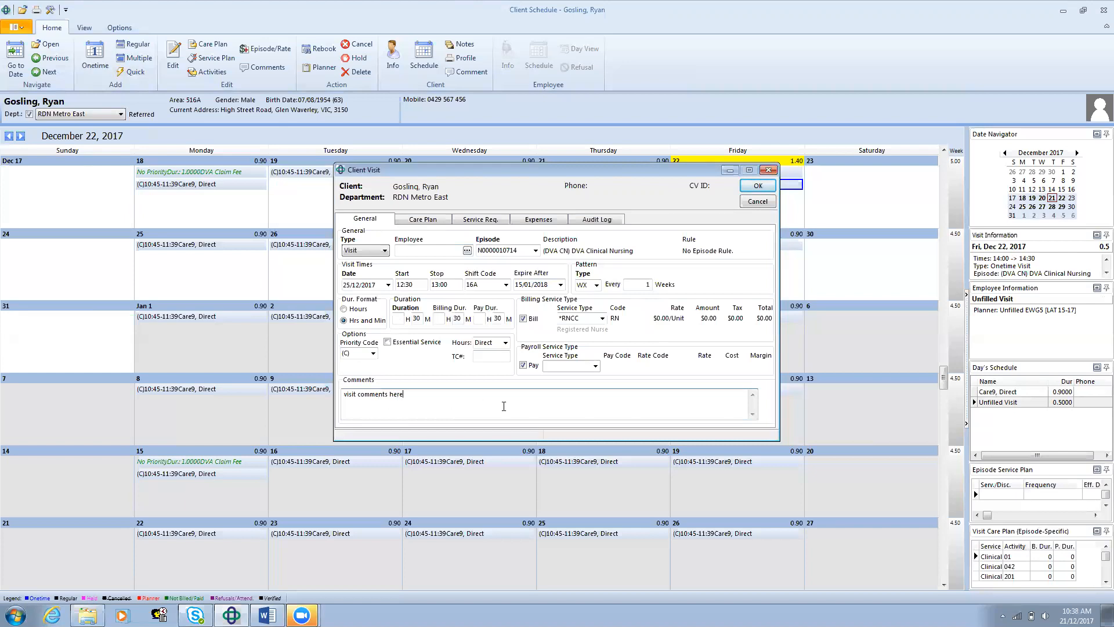
Step: Add activity 041 Education - Diabetes from the Nursing-RDN table to the regular visit's care plan
click(424, 219)
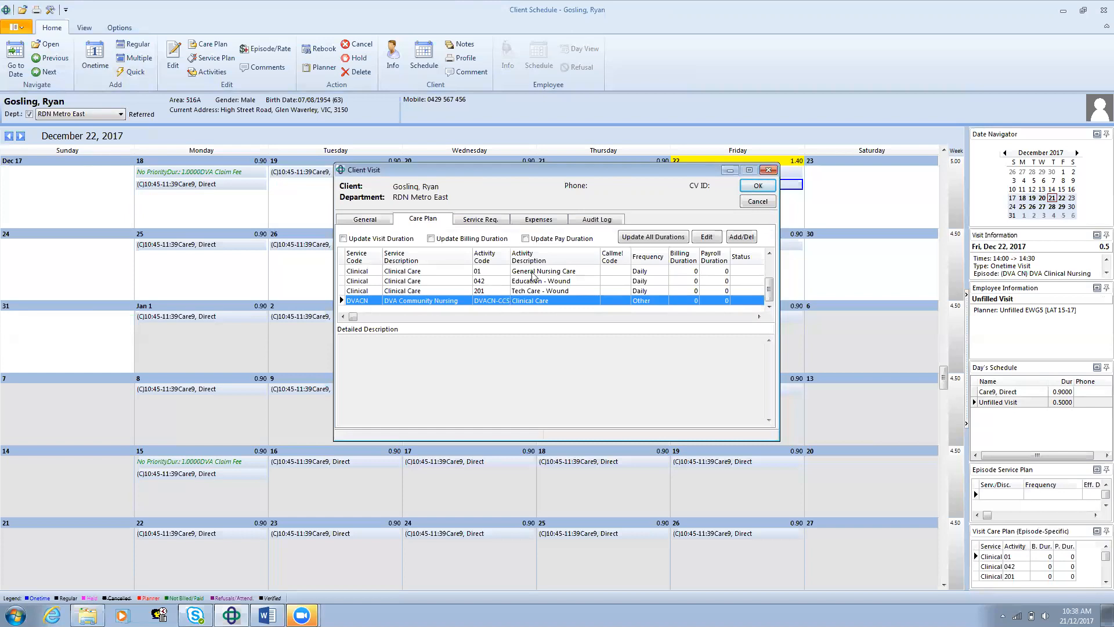
click(740, 236)
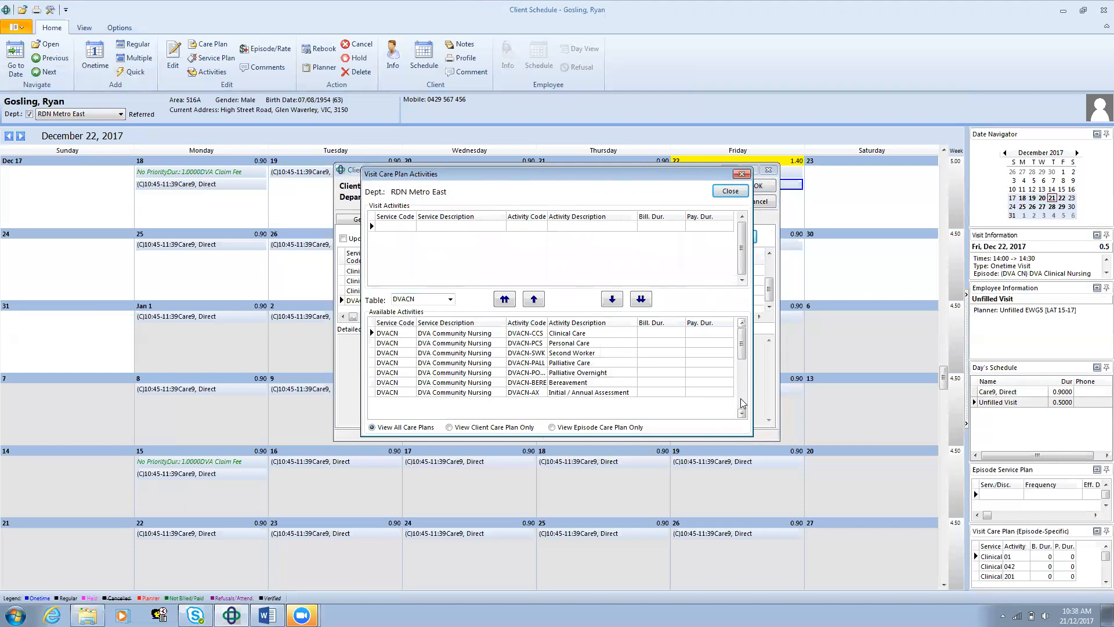
click(450, 300)
click(439, 332)
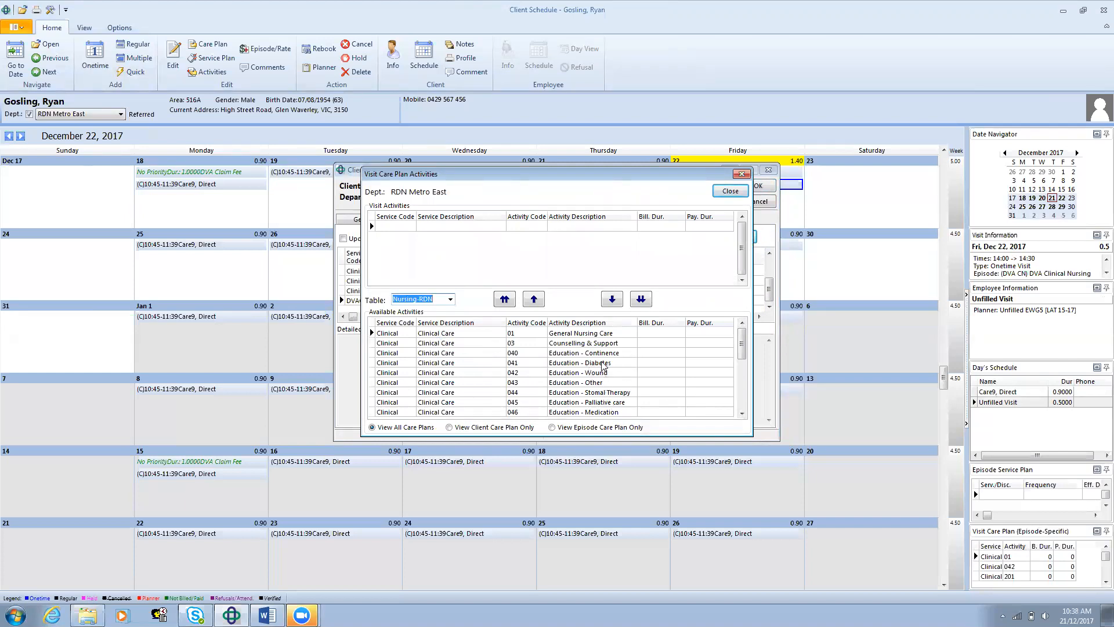
click(602, 364)
click(531, 301)
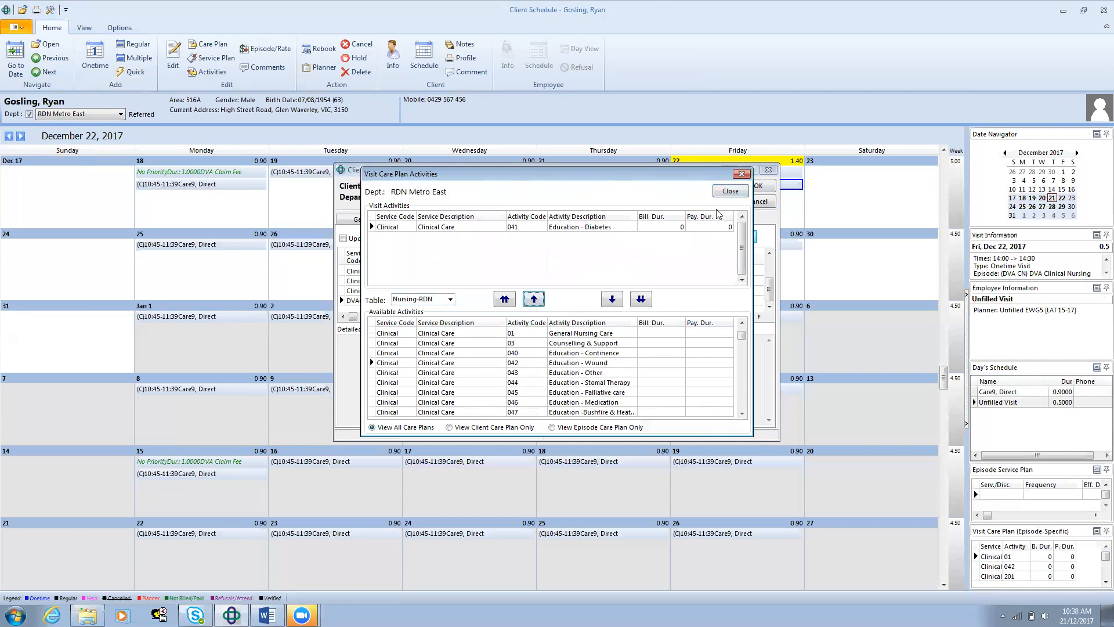
click(730, 193)
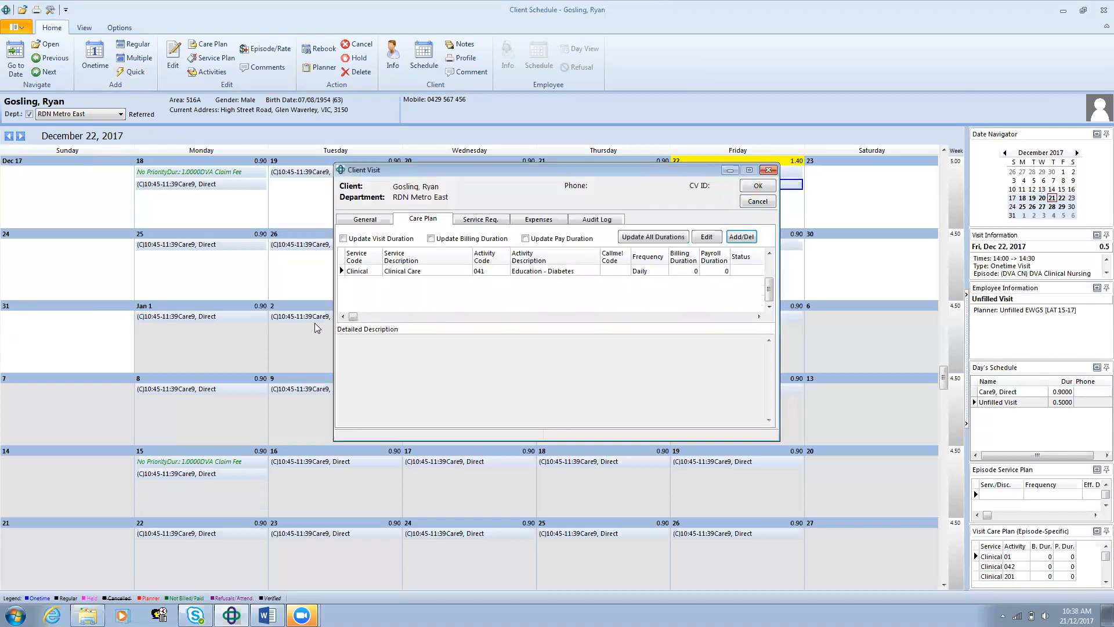
click(373, 226)
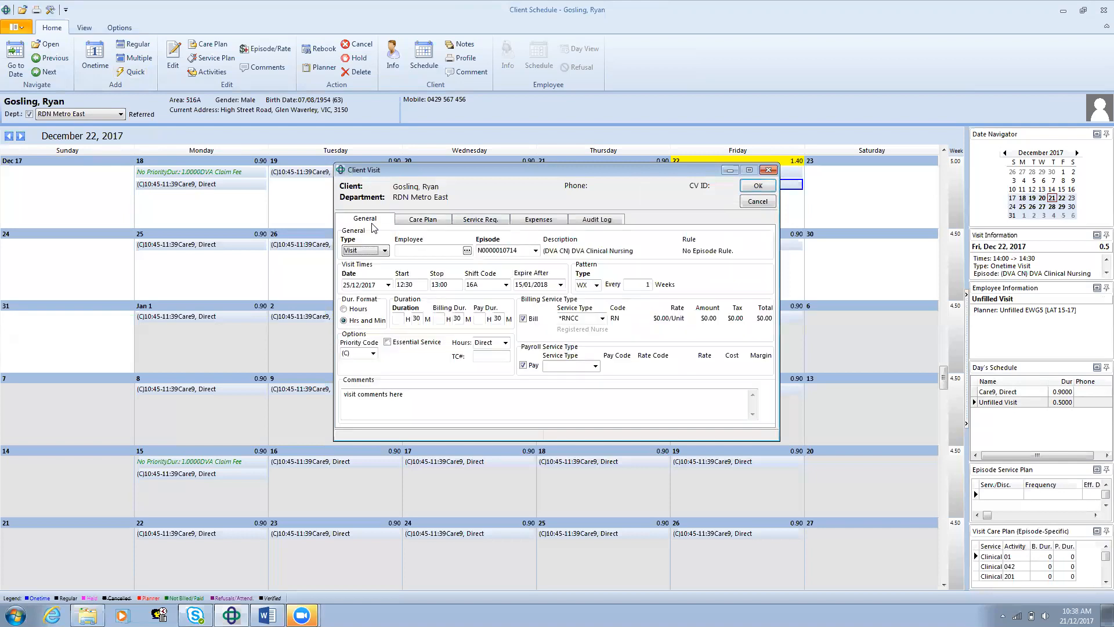
Step: Add the RN Only service requirement to the regular visit
click(492, 219)
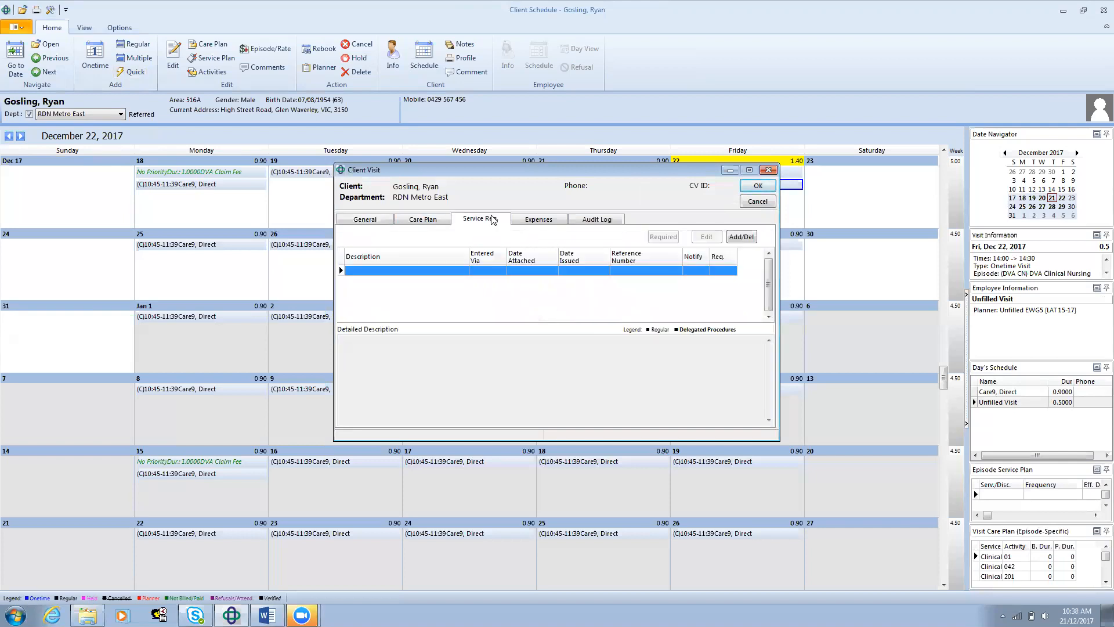
click(749, 237)
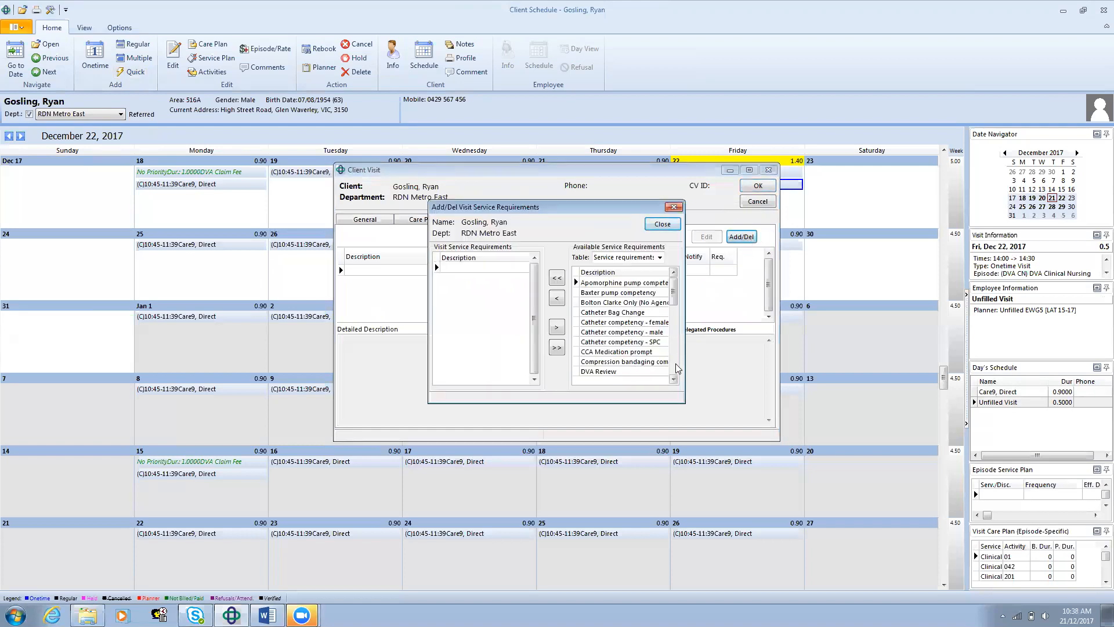
click(673, 380)
click(673, 380)
click(673, 380)
click(673, 380)
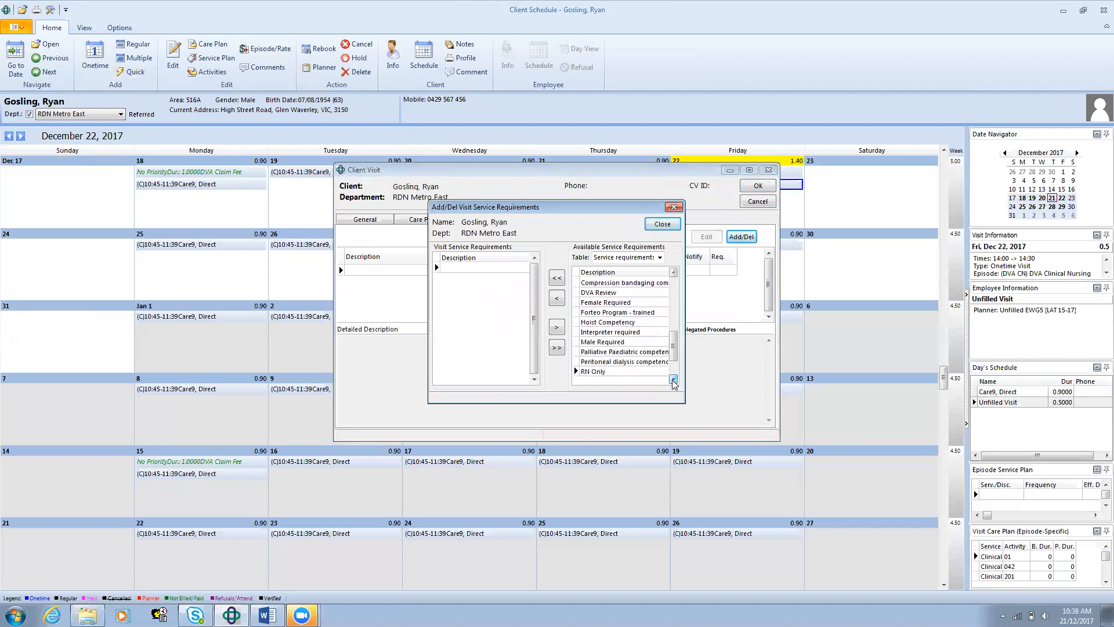
click(643, 372)
click(557, 300)
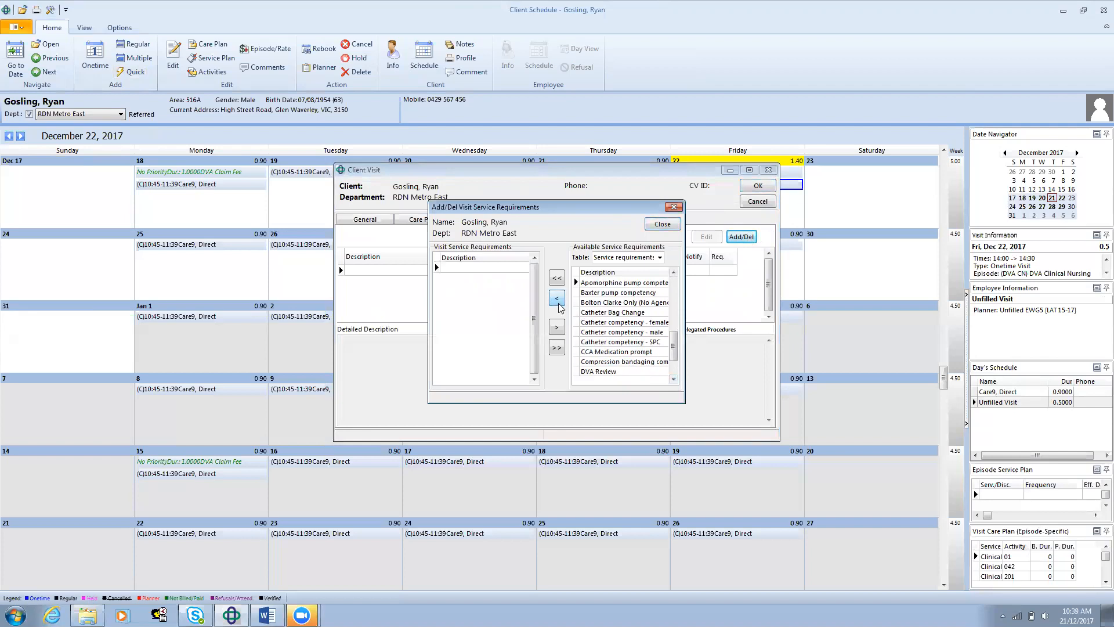
click(664, 226)
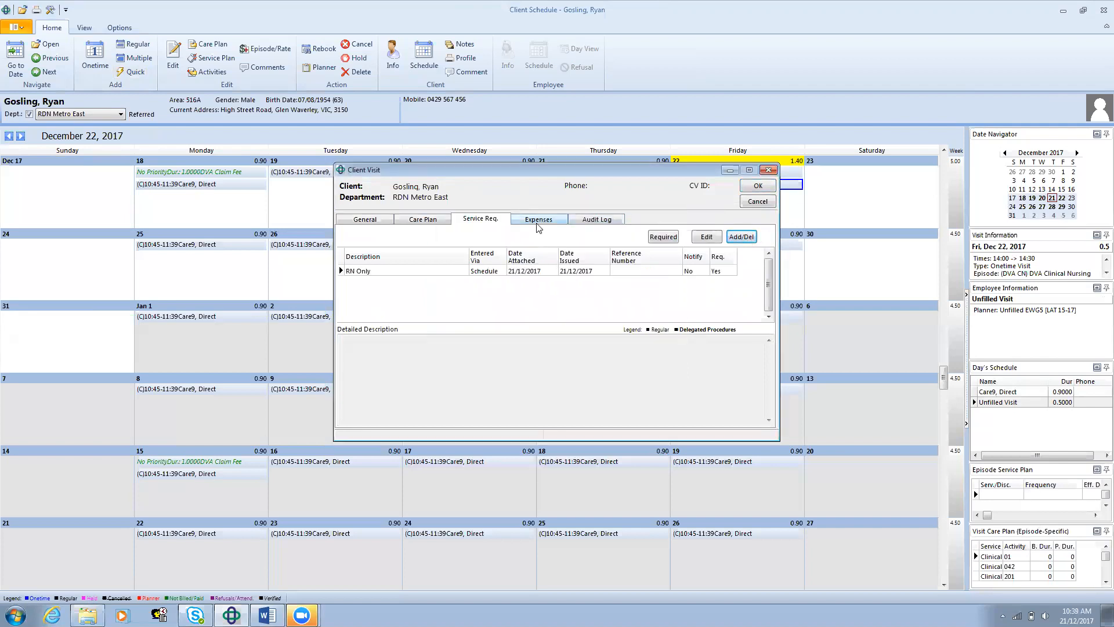
Step: Accept the regular visit's details and save the changes
click(380, 219)
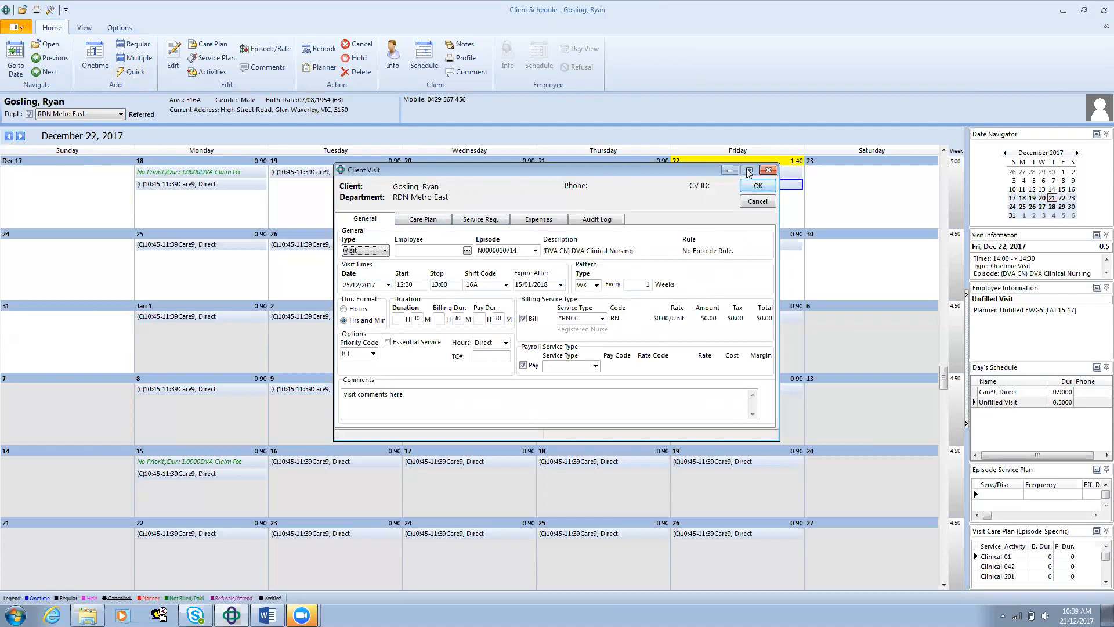
click(757, 187)
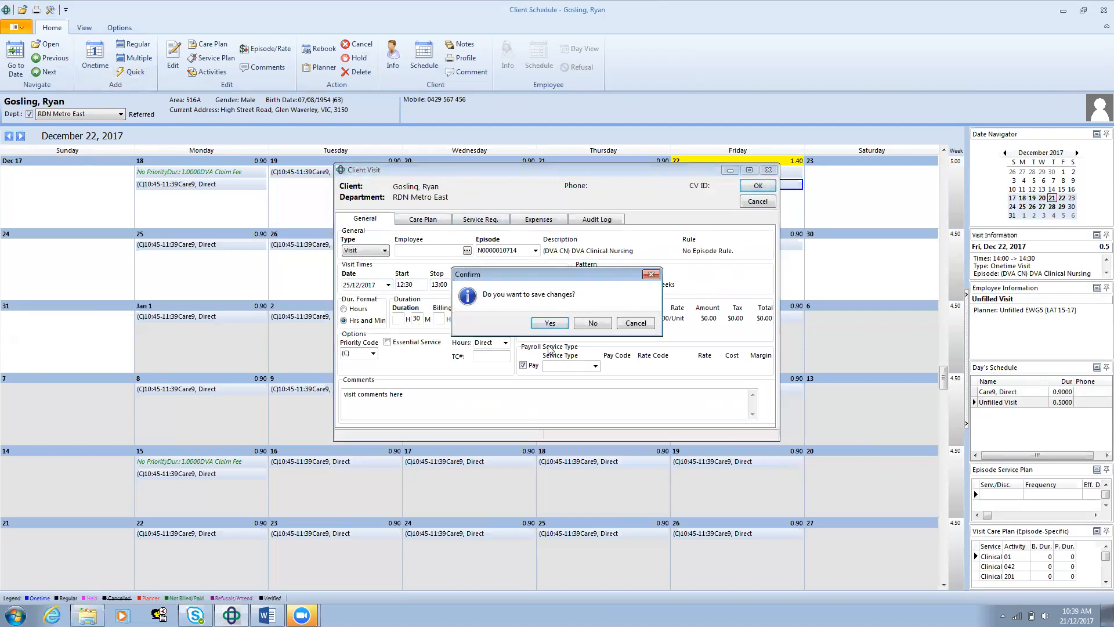
click(551, 325)
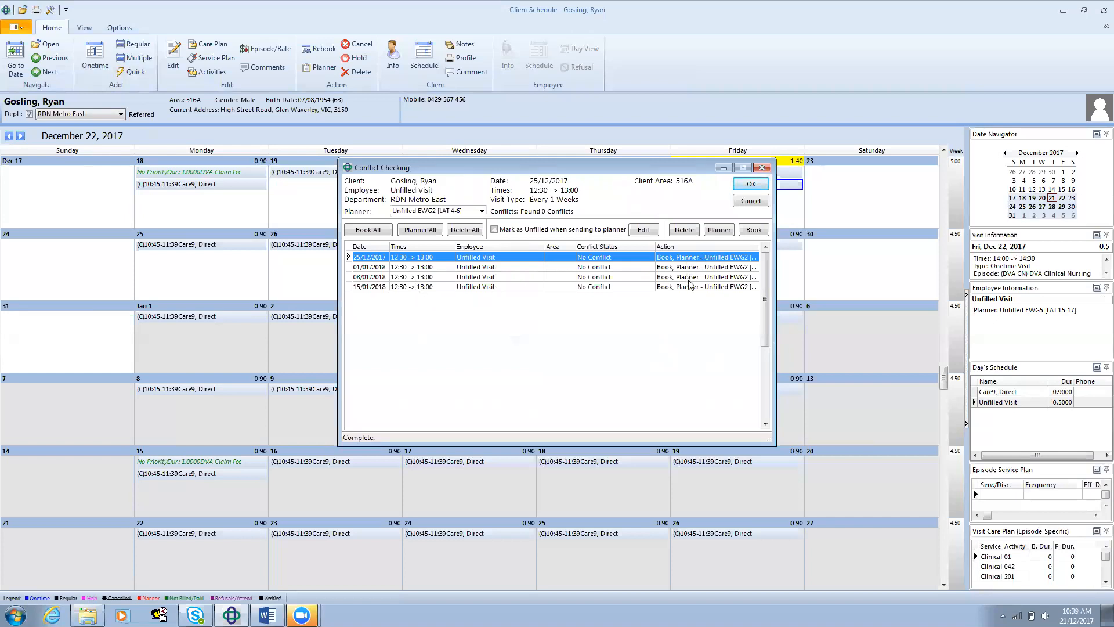
Step: Assign all occurrences of the weekly visit to planner Unfilled EWG5 [LAT 15-17] and book them
click(482, 211)
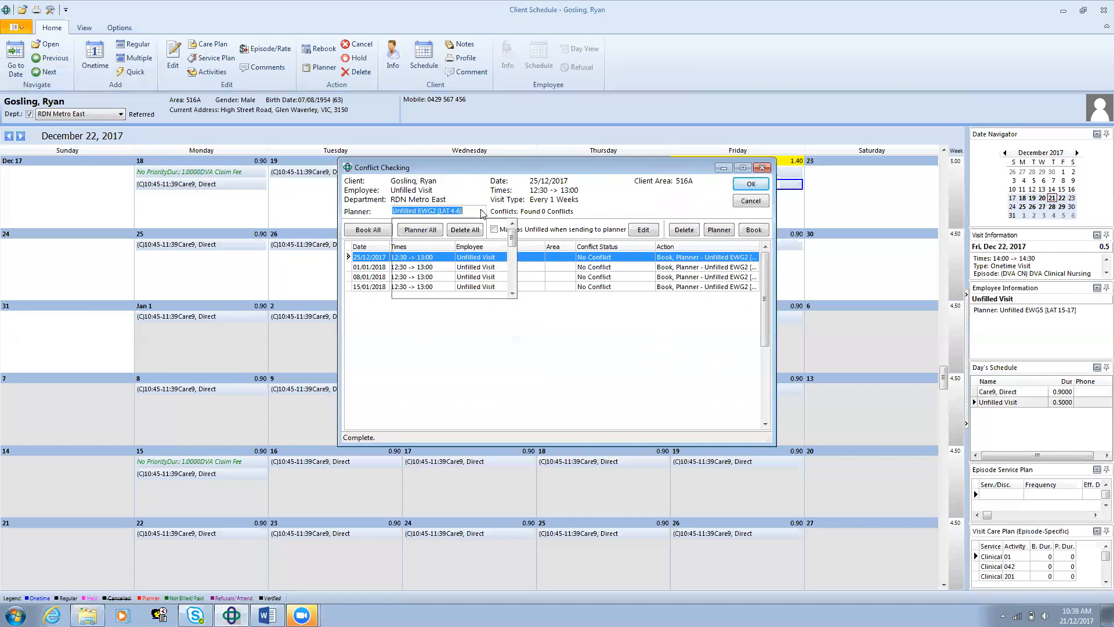
drag(512, 240, 510, 270)
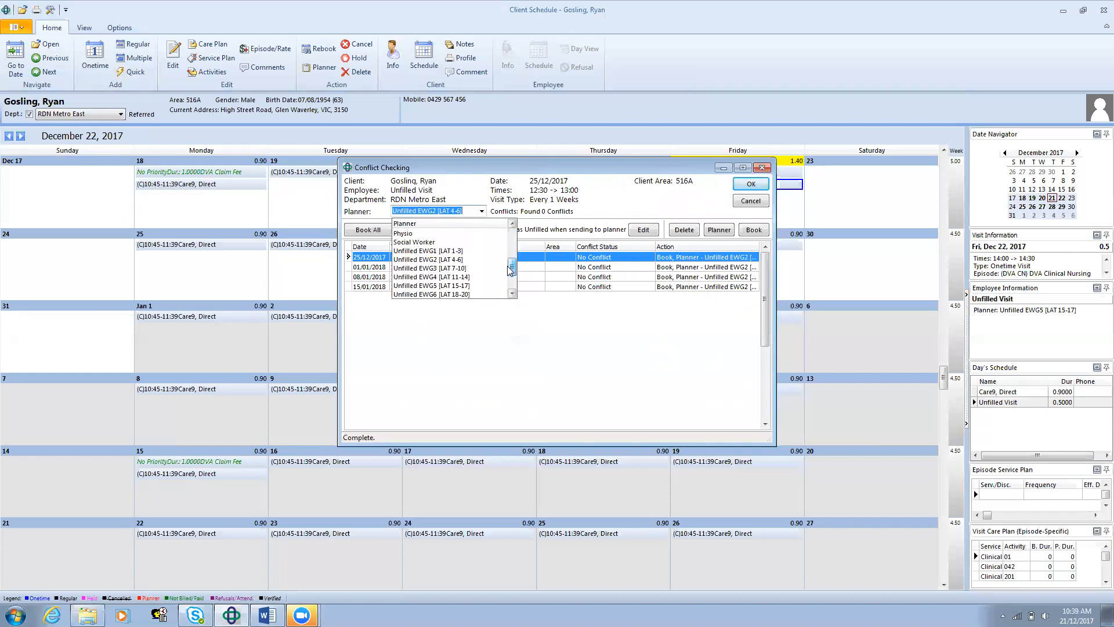
click(459, 285)
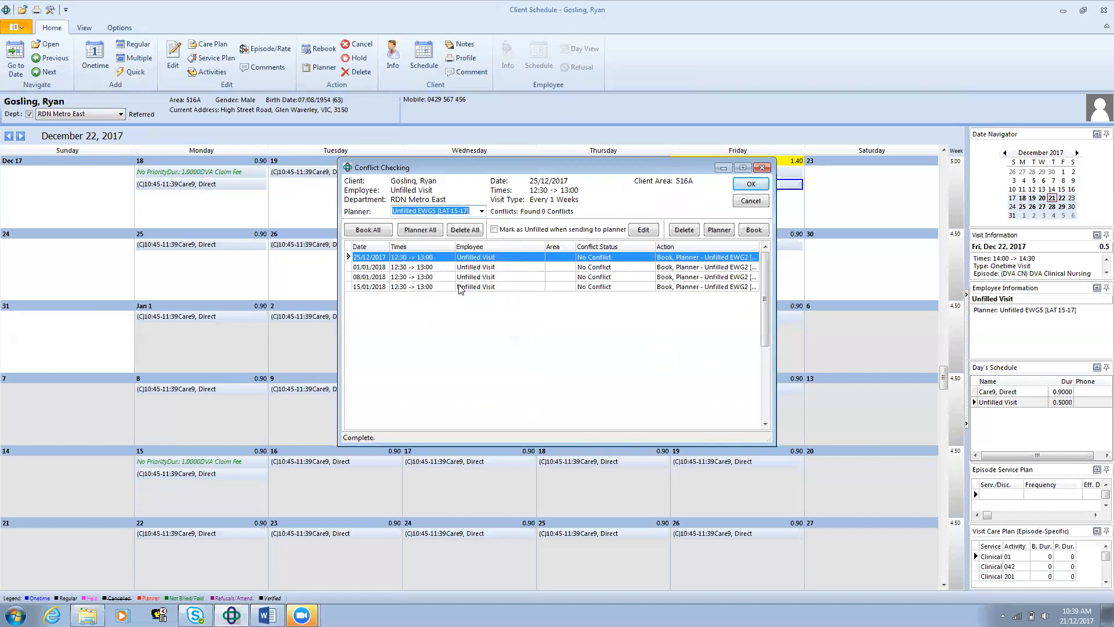
click(421, 231)
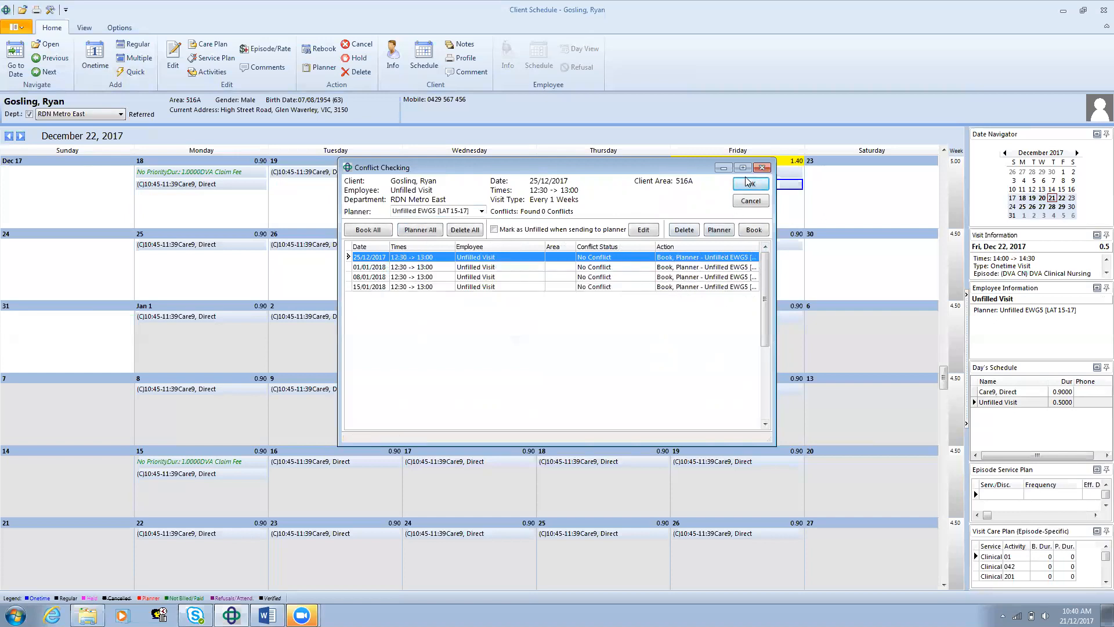
click(759, 185)
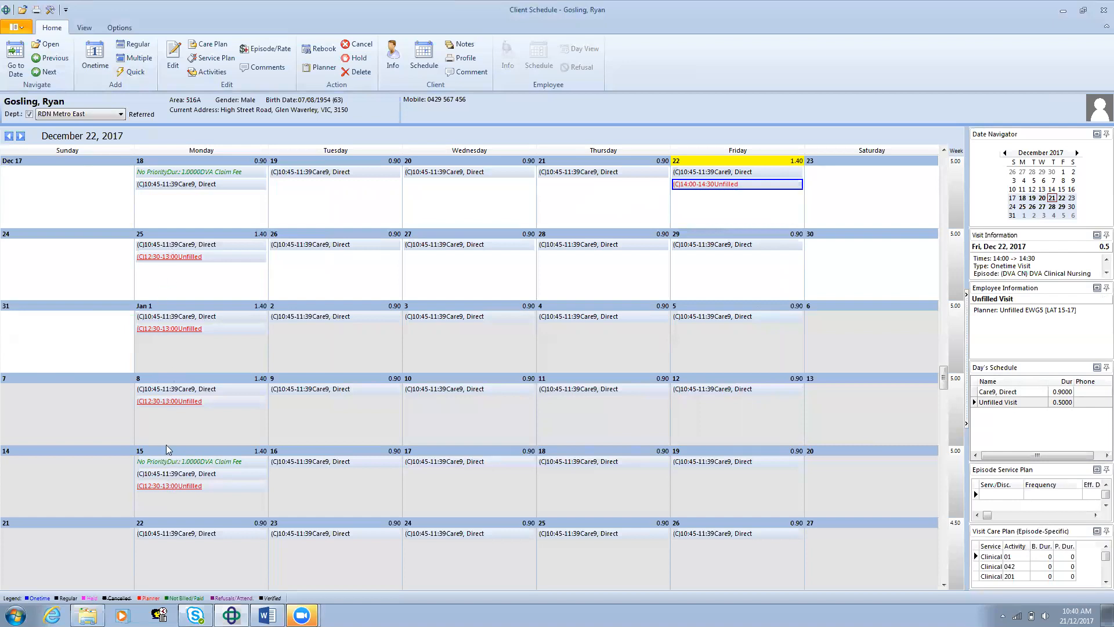
Step: Start creating multiple visits under the DVA Clinical Nursing episode with priority code (C), critical visit
click(131, 58)
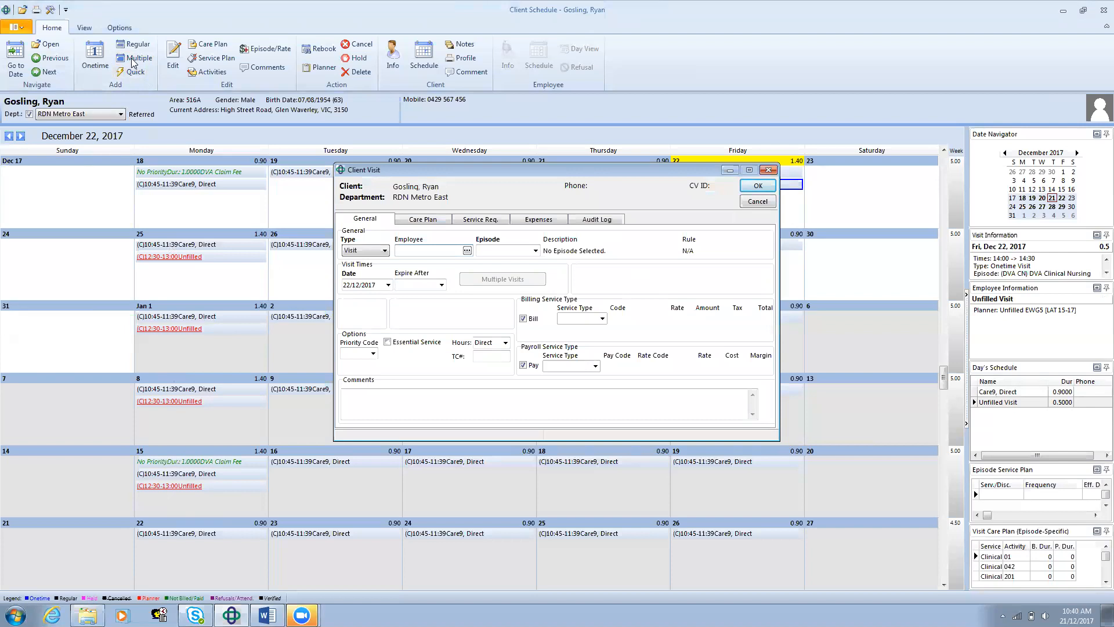
click(535, 251)
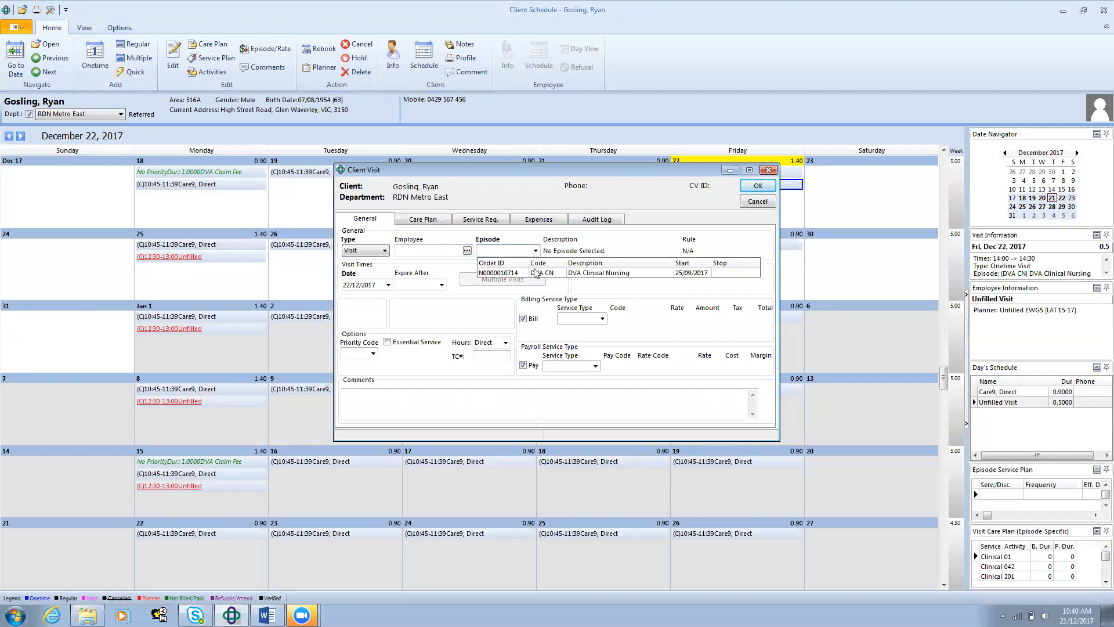
click(535, 272)
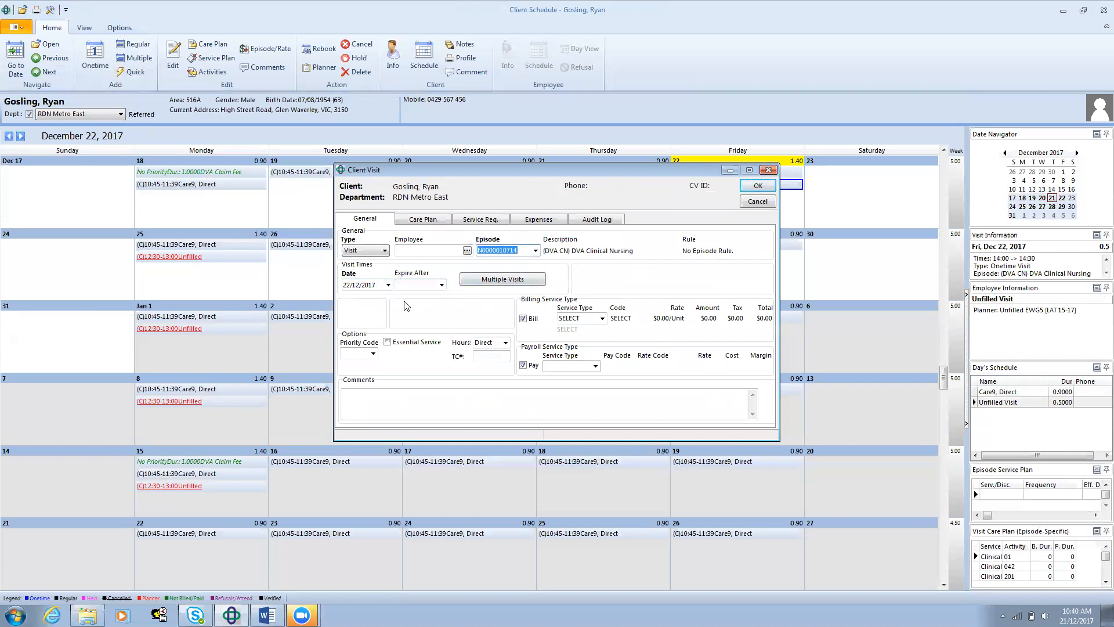
click(373, 354)
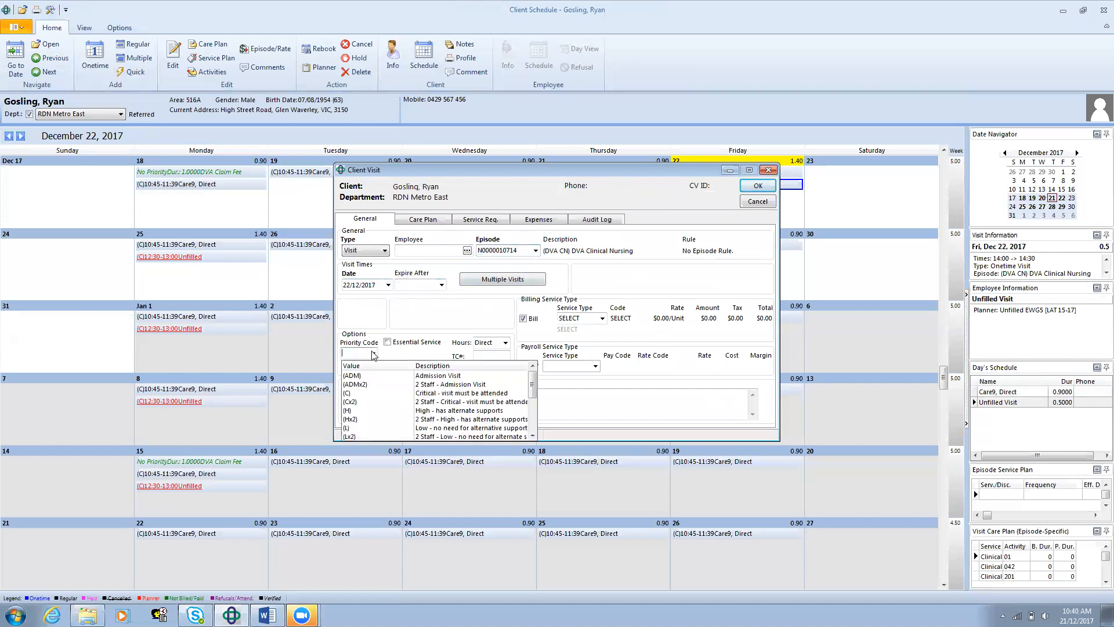
click(363, 394)
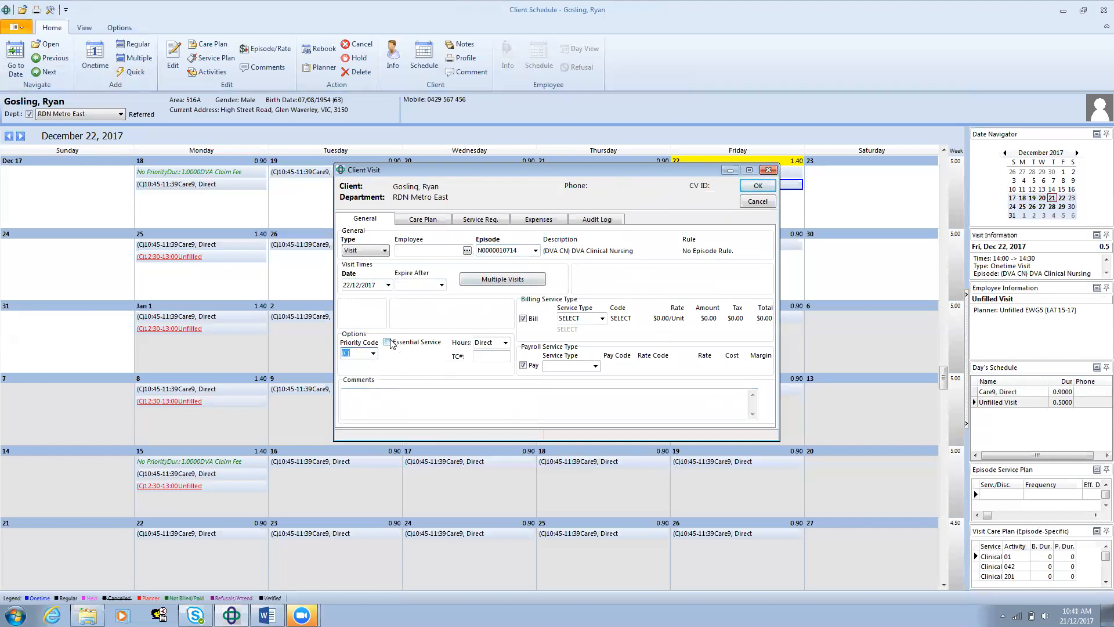
Step: Set the multiple visits' billing service type to *RNCC (Registered Nurse)
click(586, 316)
double_click(586, 316)
text(*r)
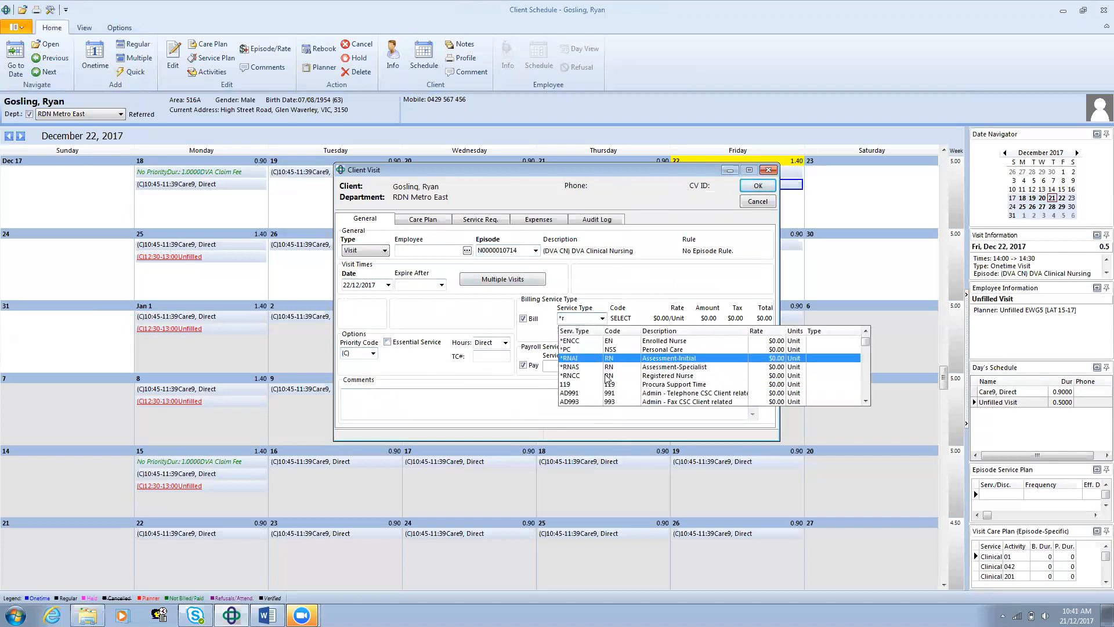
click(612, 378)
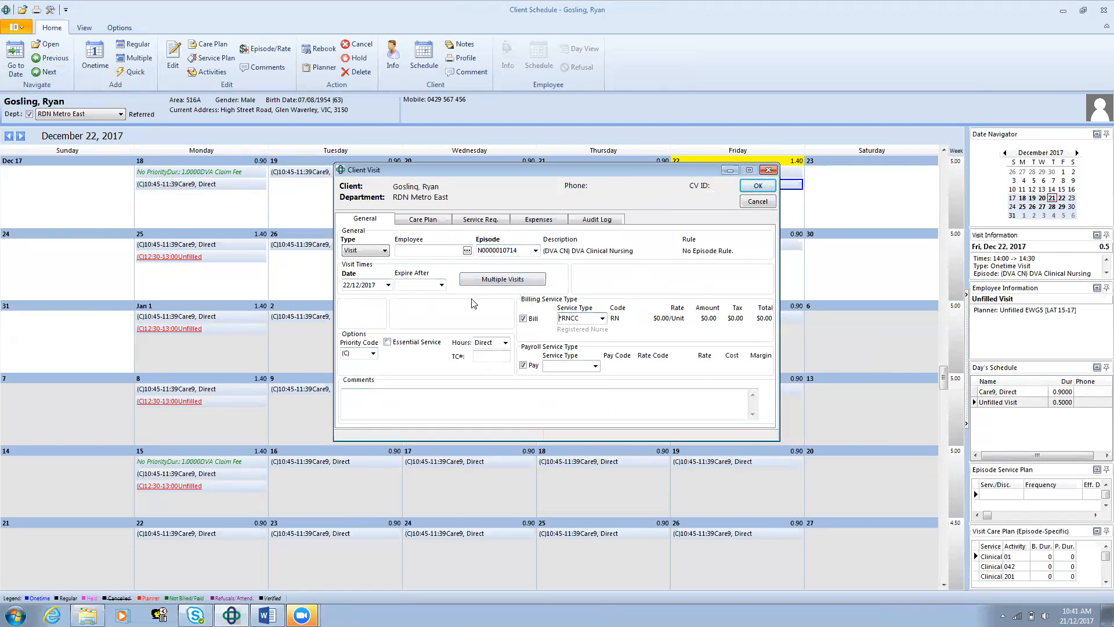
Step: Extend the multiple-visit grid to 14 days and create visits on Friday 22/12/2017 and Saturday 30/12/2017
click(498, 281)
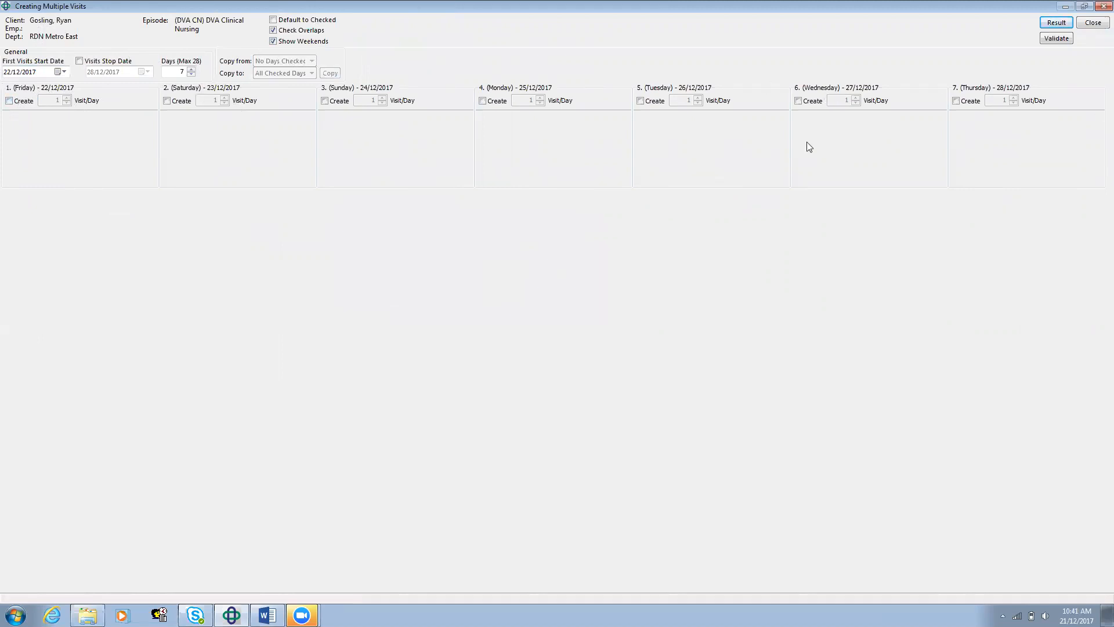
double_click(182, 73)
text(14)
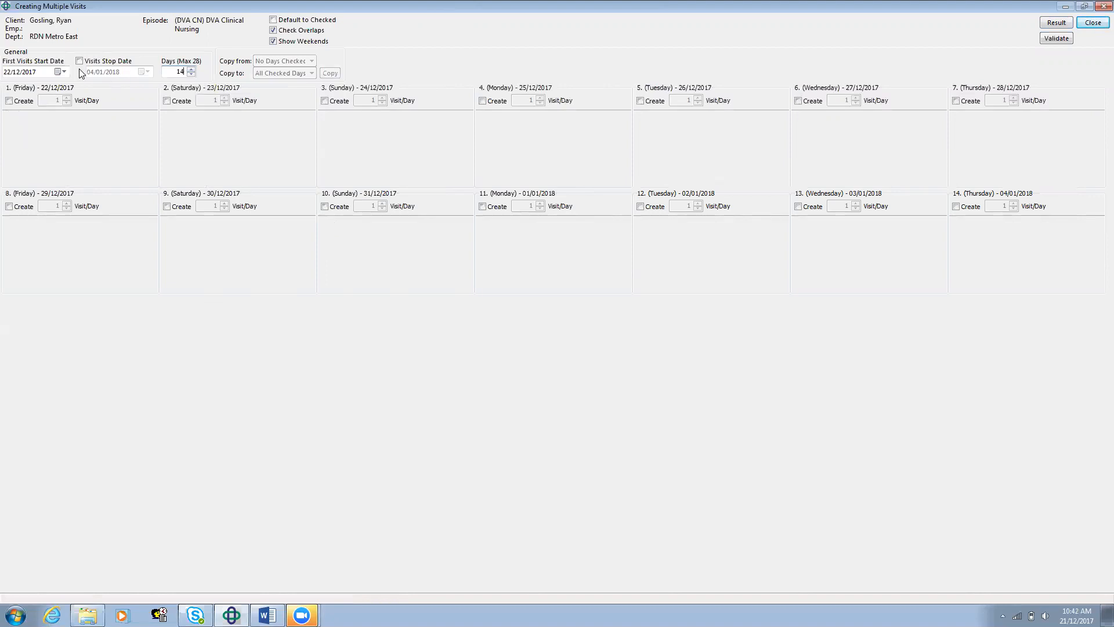
click(9, 101)
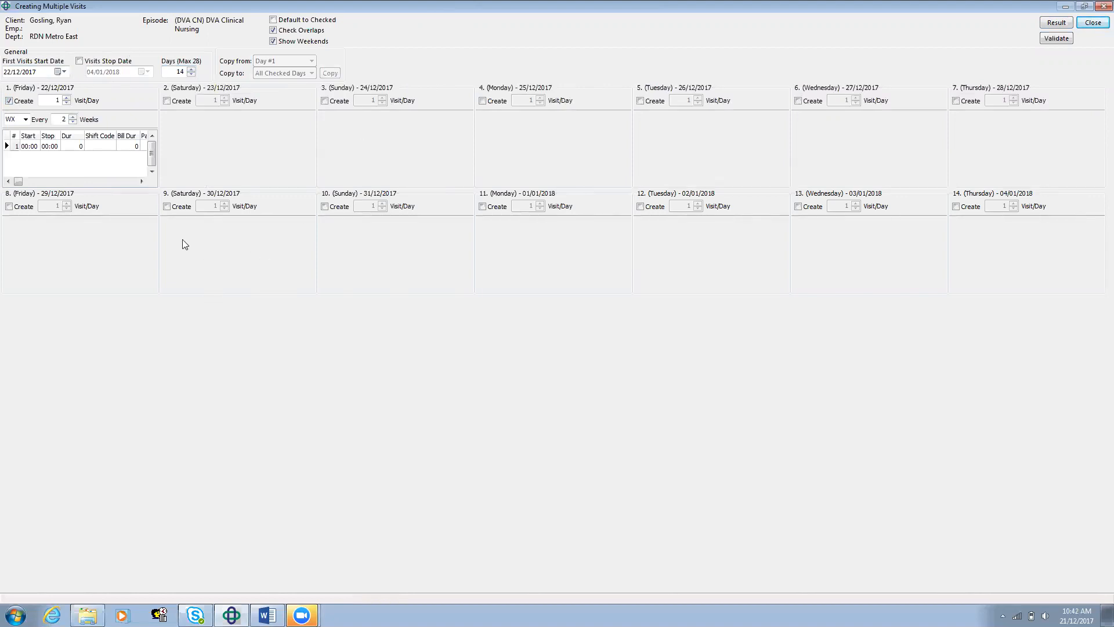
click(168, 207)
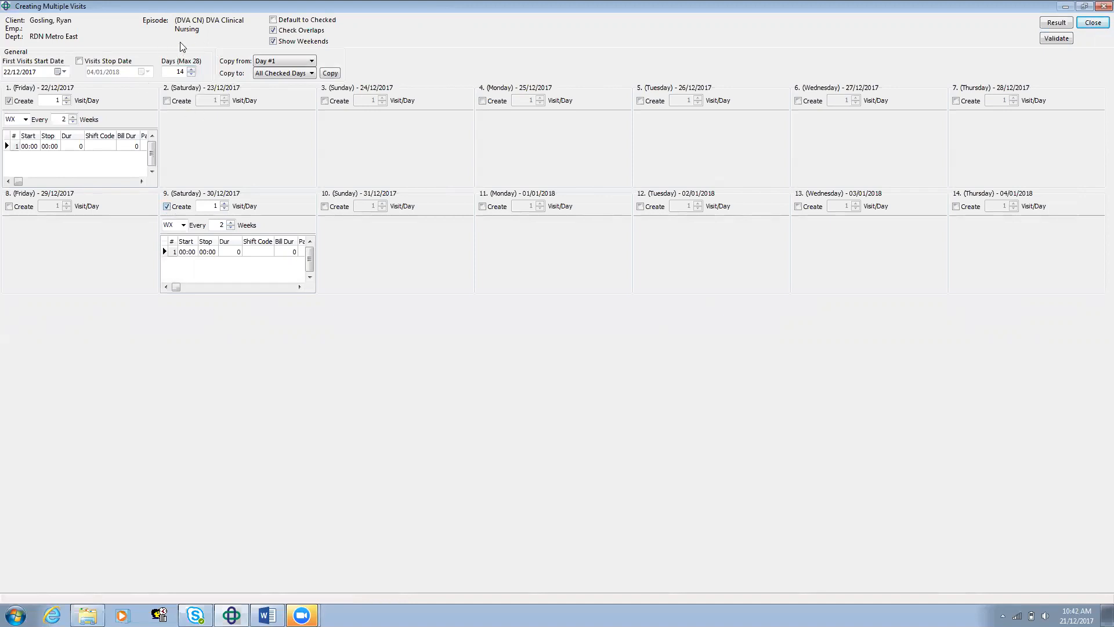
Step: Set the Friday 22/12/2017 visit to start at 11:00, stop at 11:30 and use shift code 16A
click(34, 148)
text(11)
key(Tab)
text(11:30)
click(99, 148)
text(1)
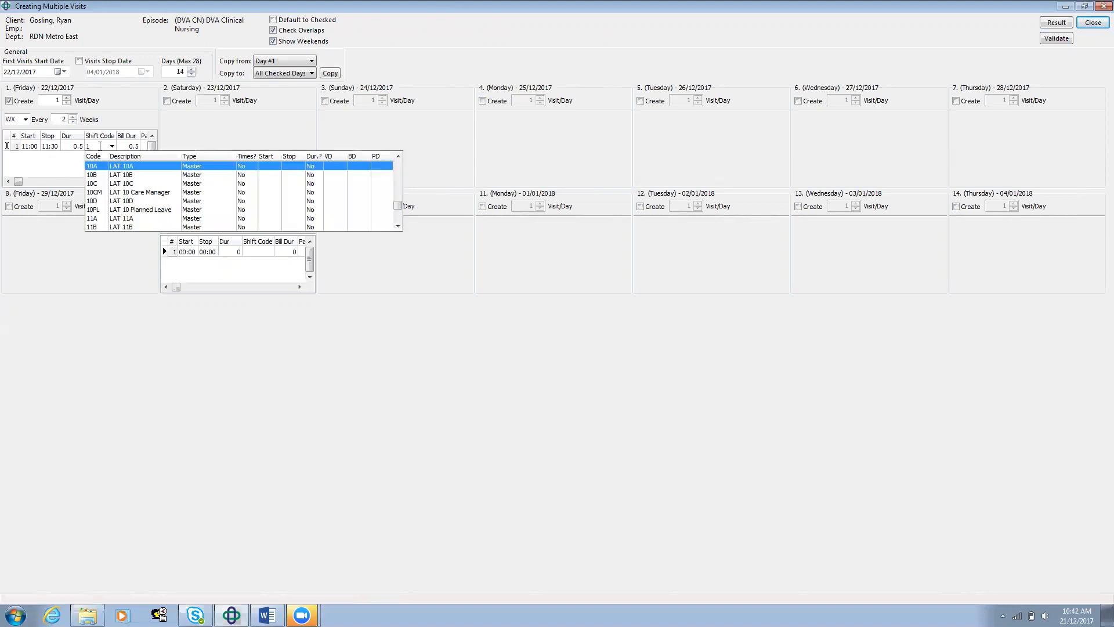
text(6a)
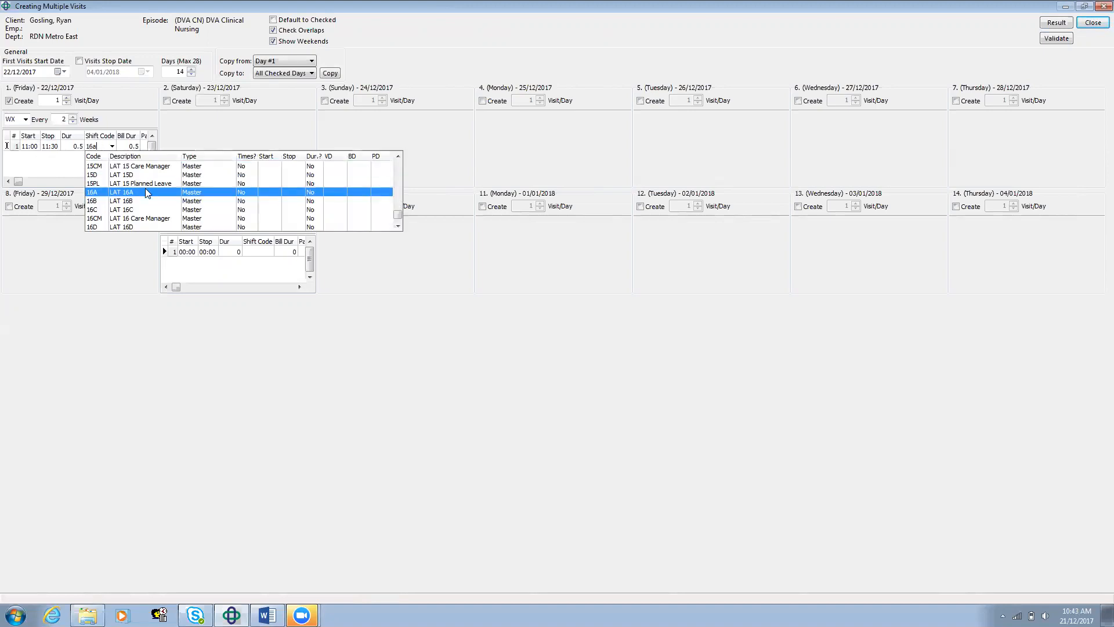
click(143, 192)
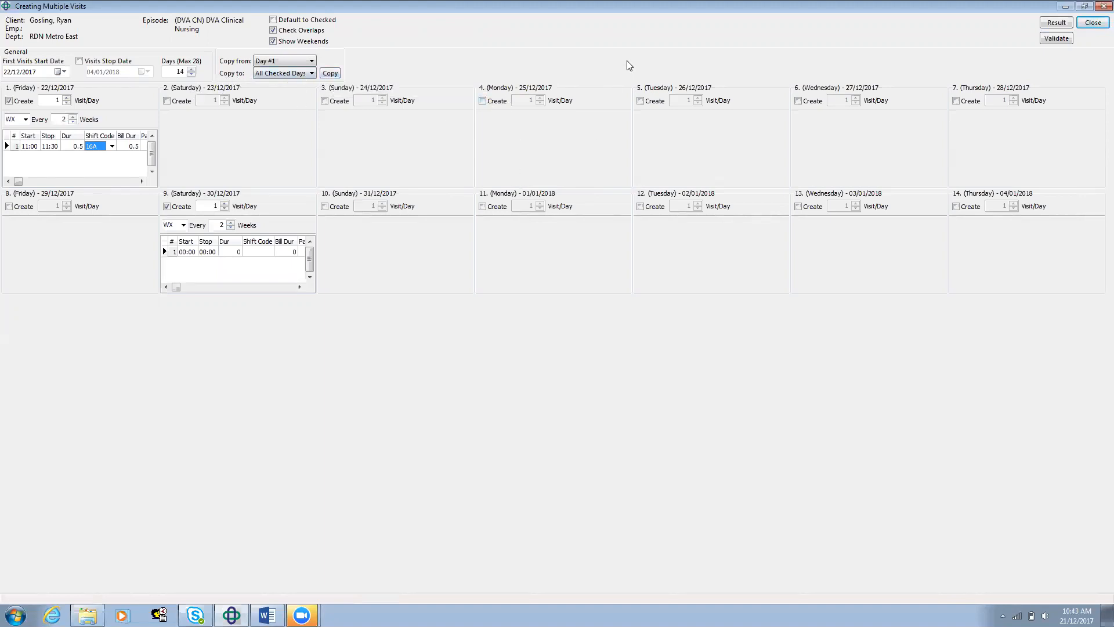
Step: Copy the Day #1 visit details to all checked days and validate the visits
click(336, 73)
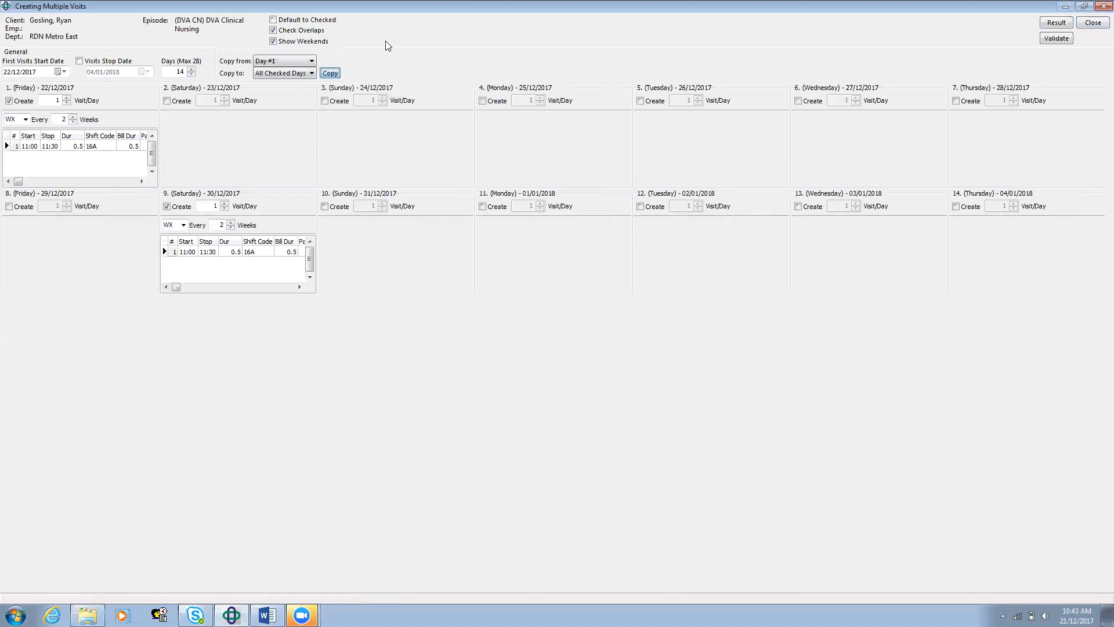
click(1063, 42)
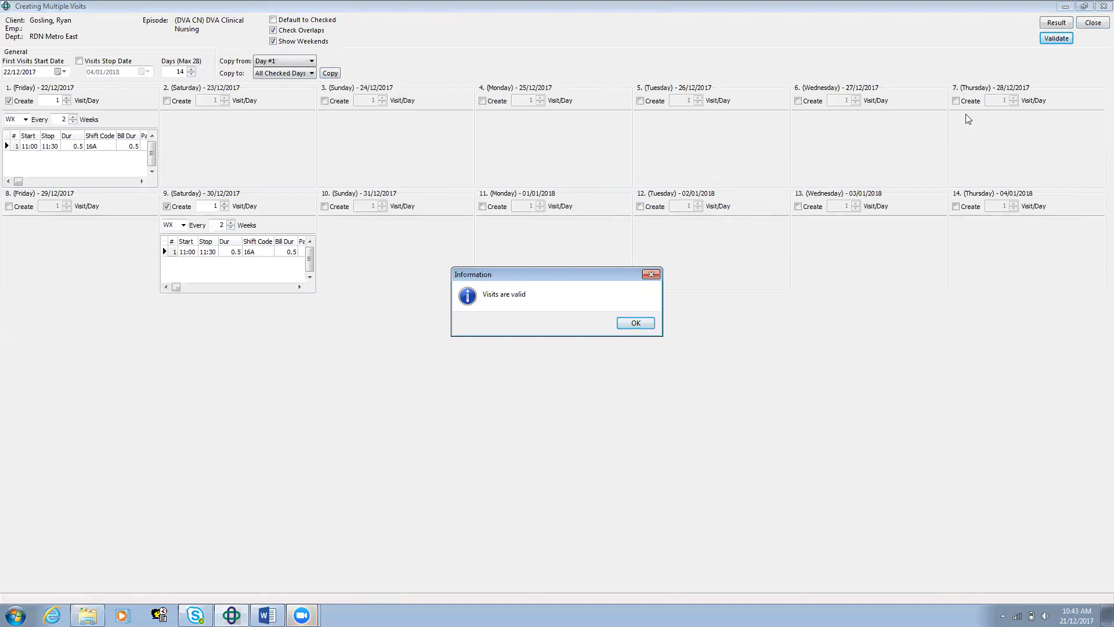
Step: Close the multiple-visit grid, check the visit's care plan and service requirements, and save the changes
key(Return)
click(1095, 24)
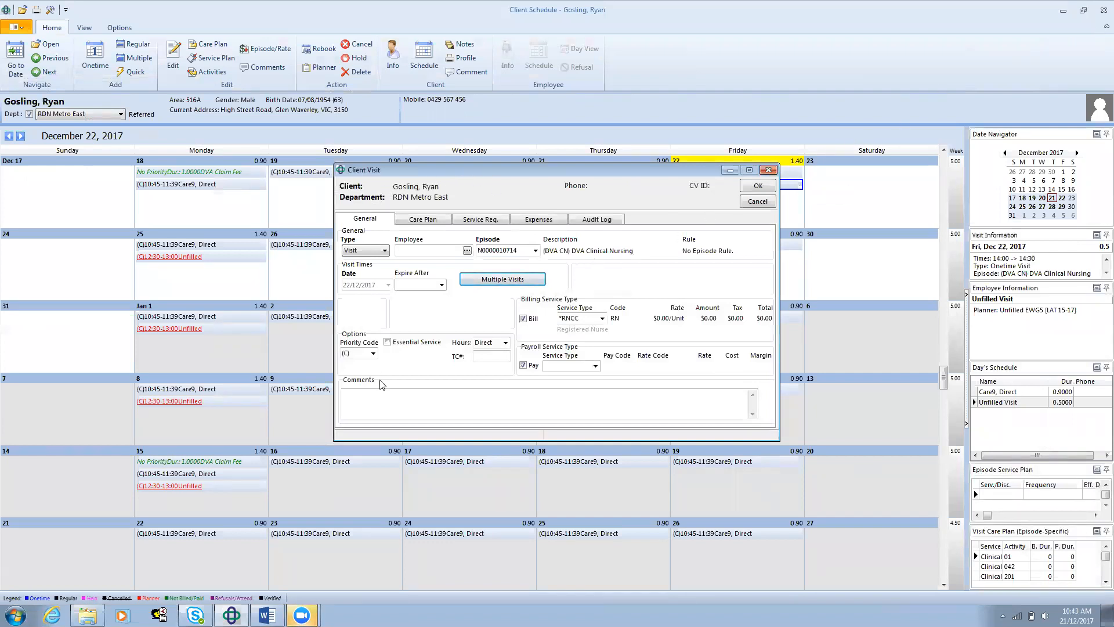
click(428, 220)
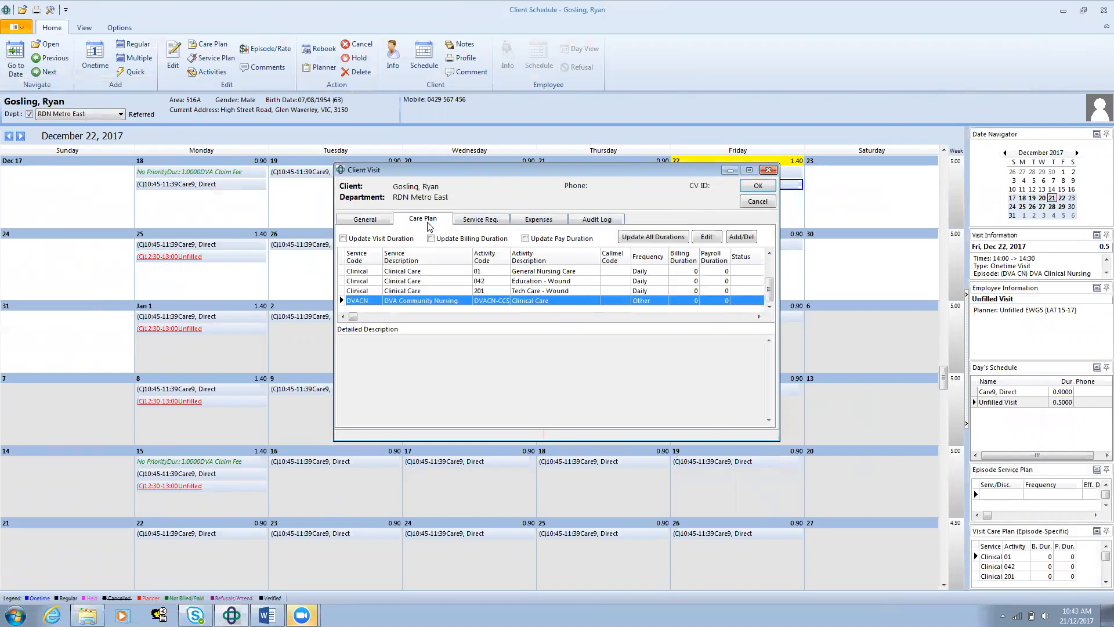
click(476, 220)
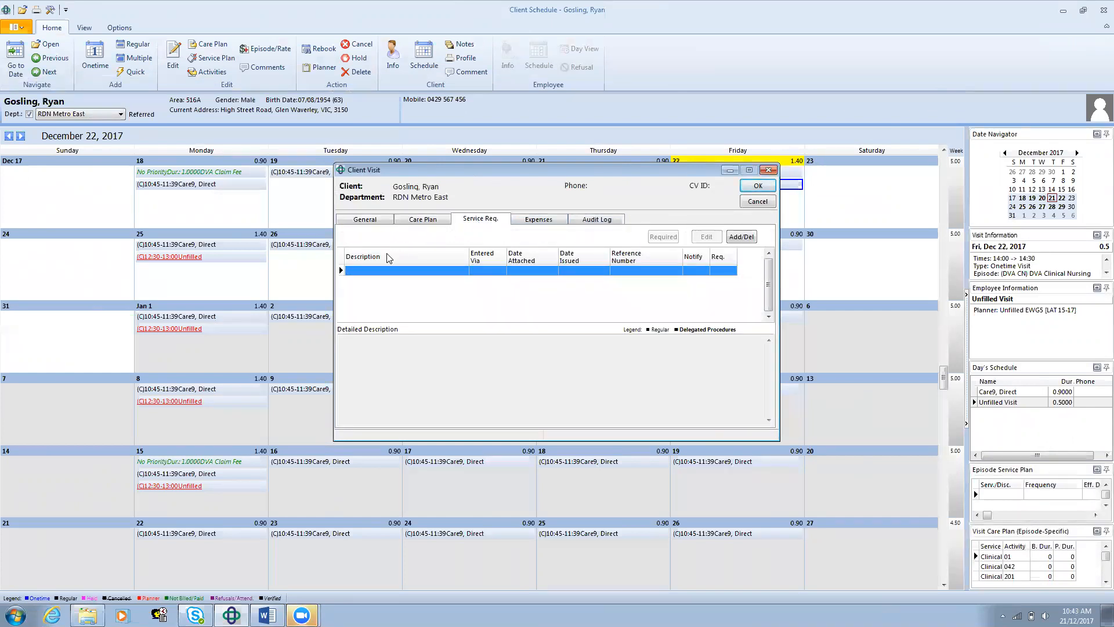
click(364, 223)
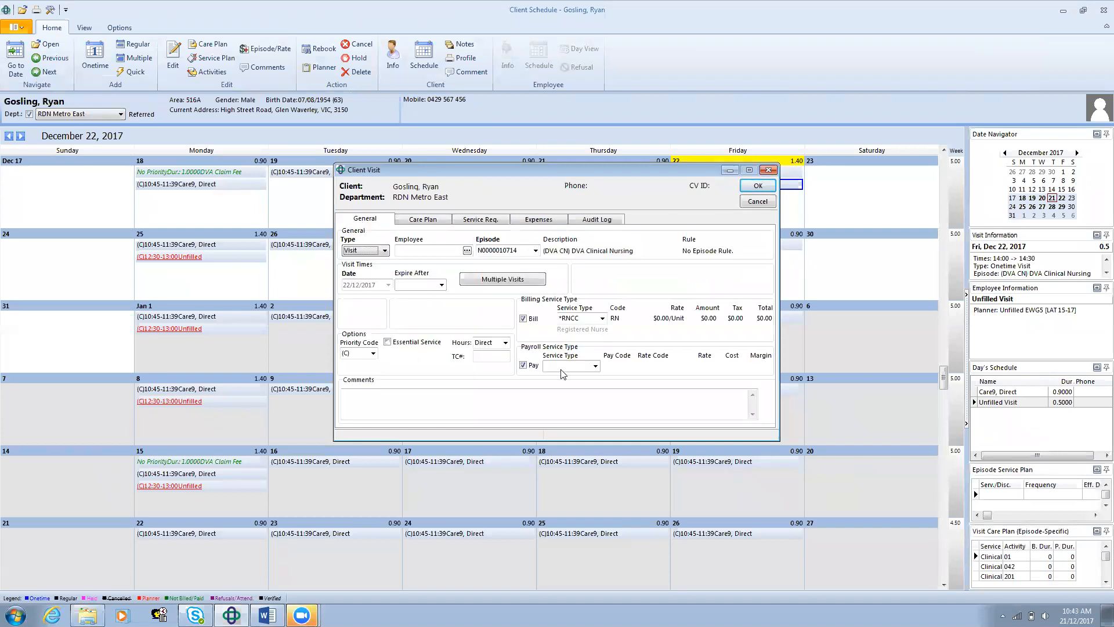
click(757, 198)
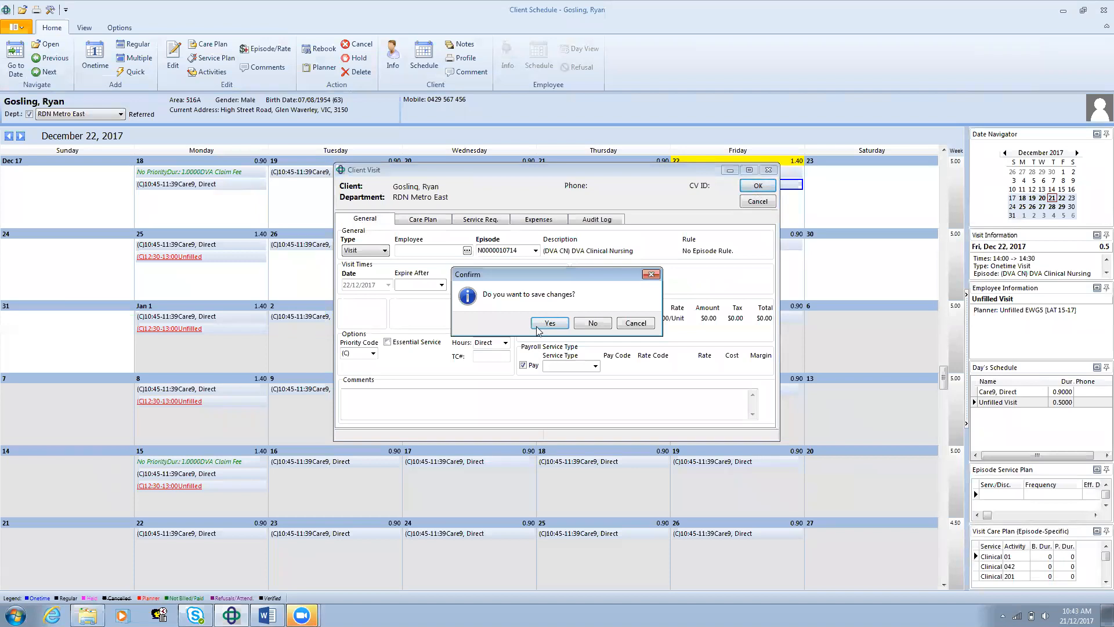
click(550, 323)
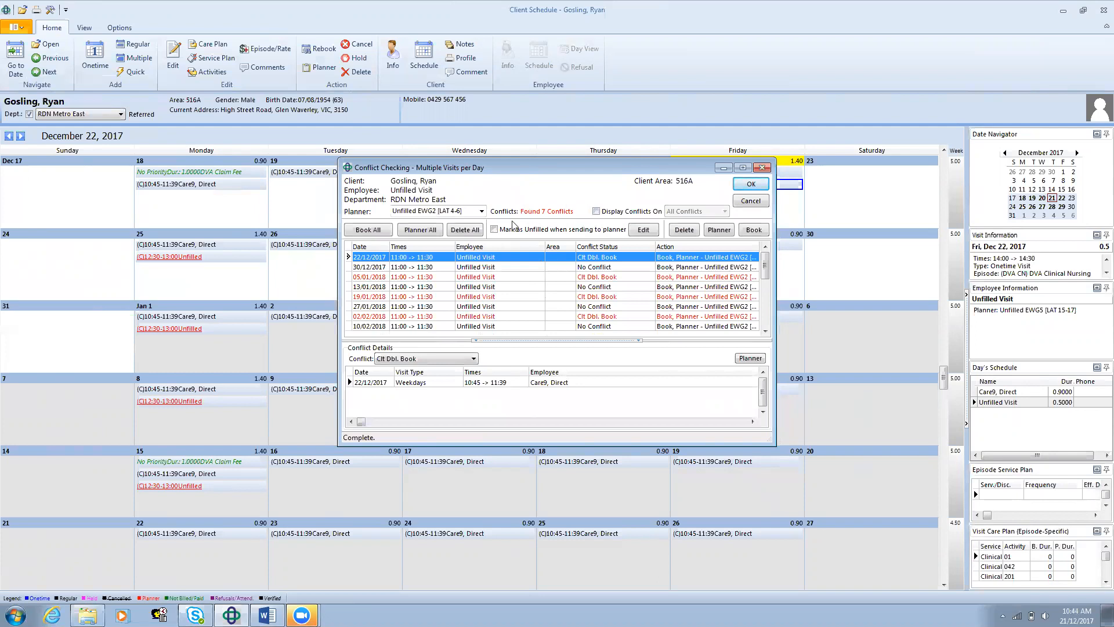
Step: Set the planner for the multiple visits' conflict check to Unfilled EWG5 [LAT 15-17]
click(482, 210)
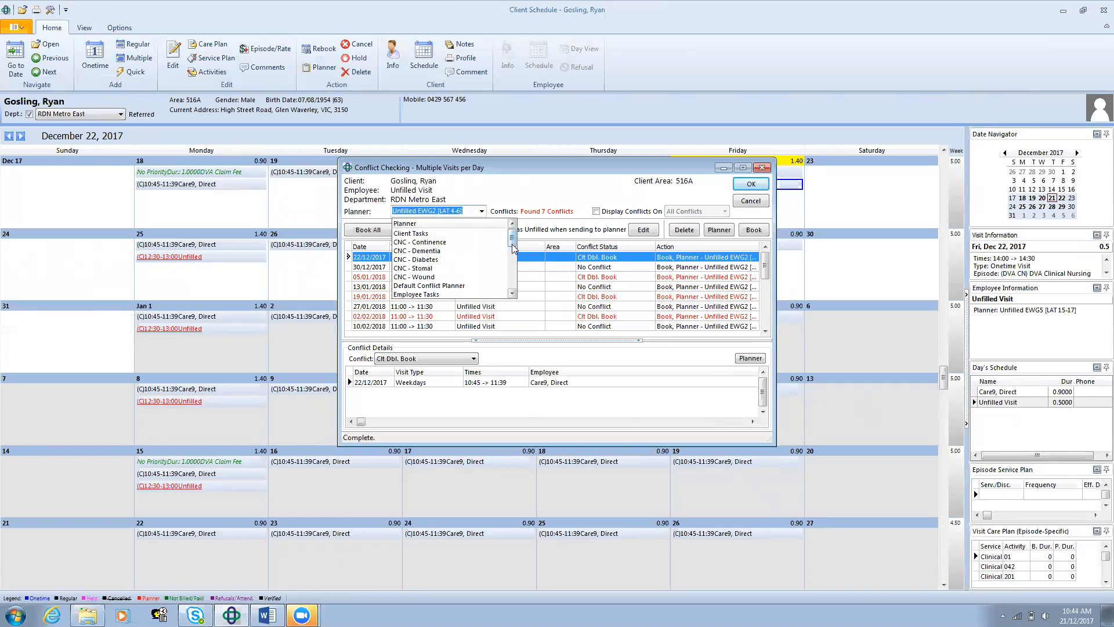
drag(512, 248, 519, 274)
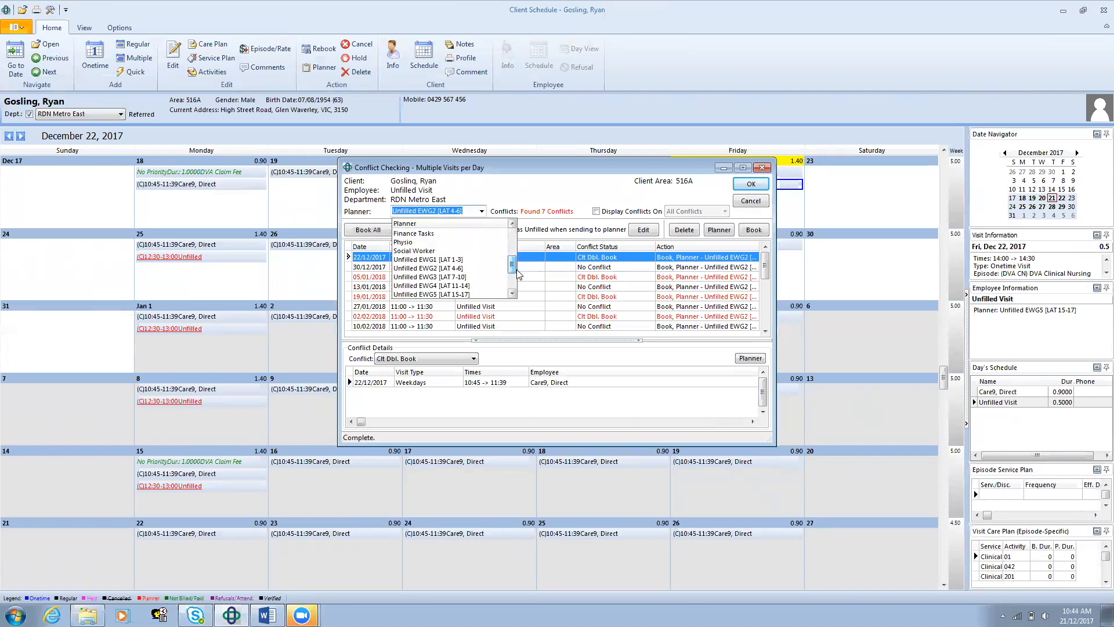
click(468, 295)
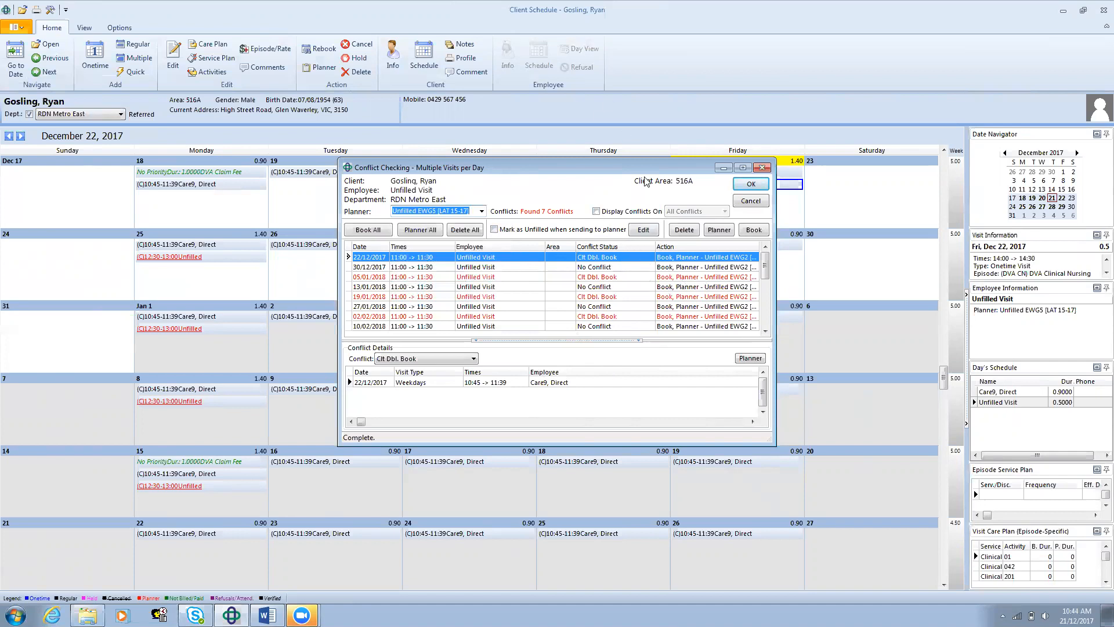
Step: Limit the visit list to All Conflicts and assign all the listed visits to the selected planner
click(598, 213)
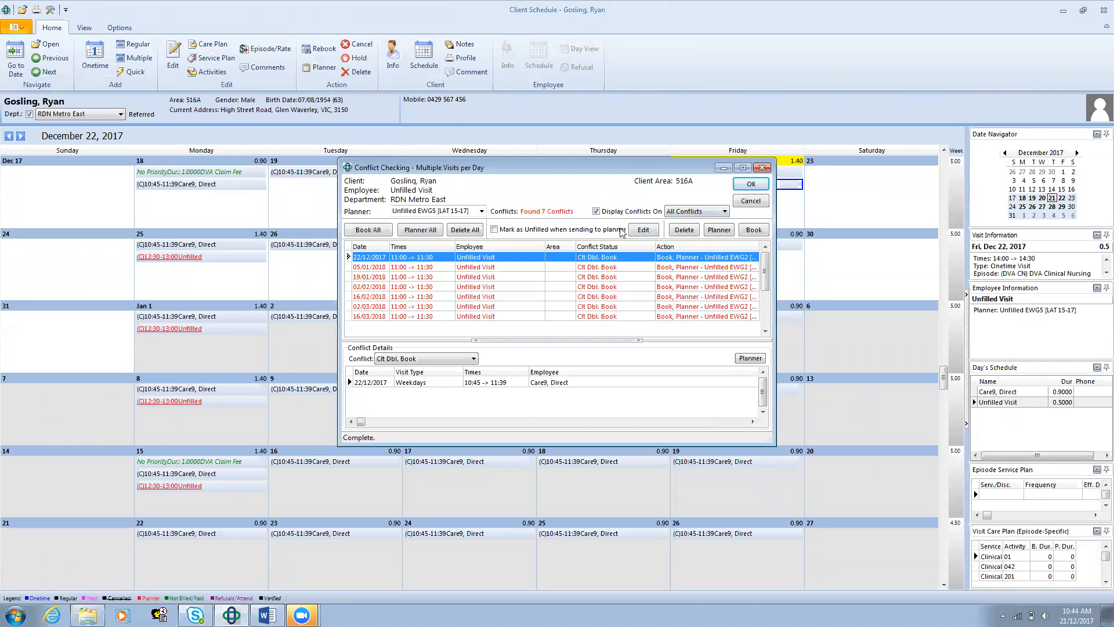
click(724, 212)
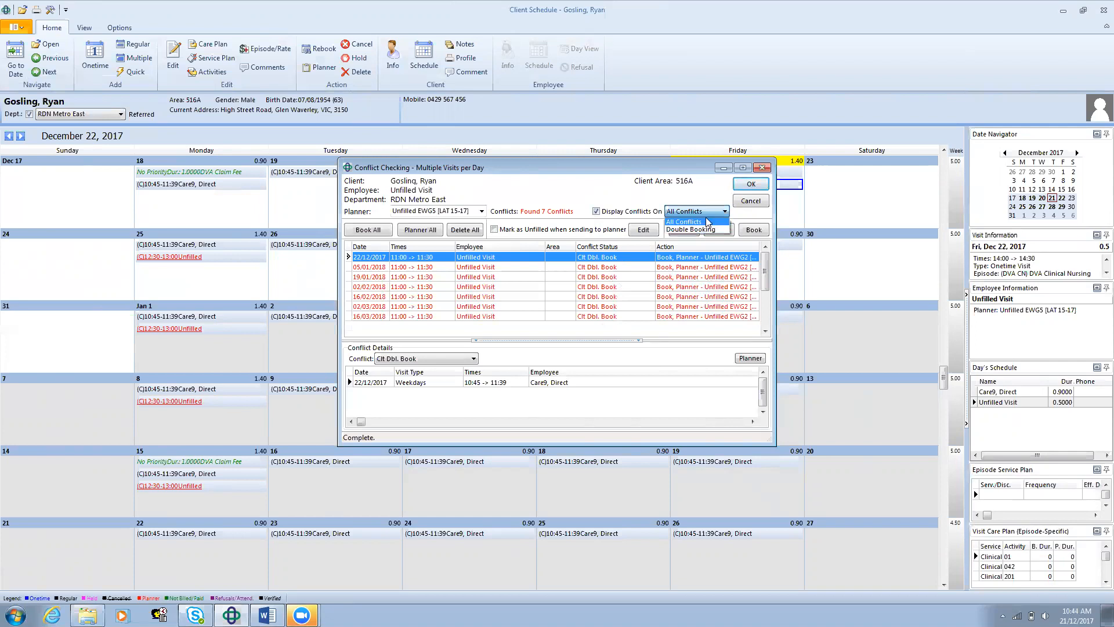
click(707, 221)
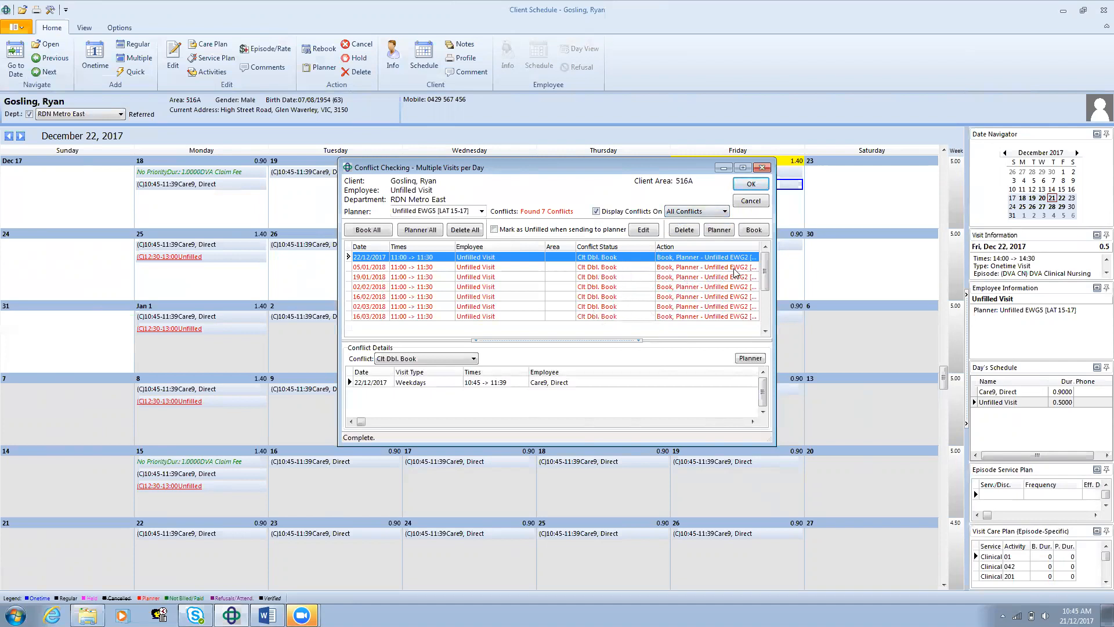
click(431, 230)
Step: Remove the conflict filter, assign every visit to the selected planner and apply the visit actions
click(596, 213)
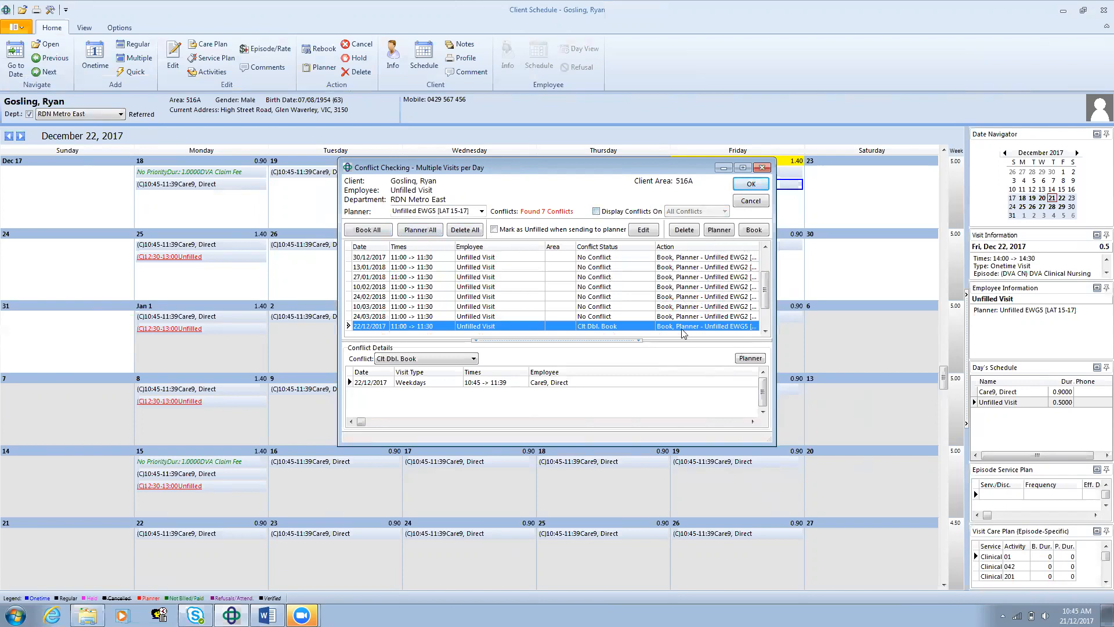
click(419, 230)
click(751, 184)
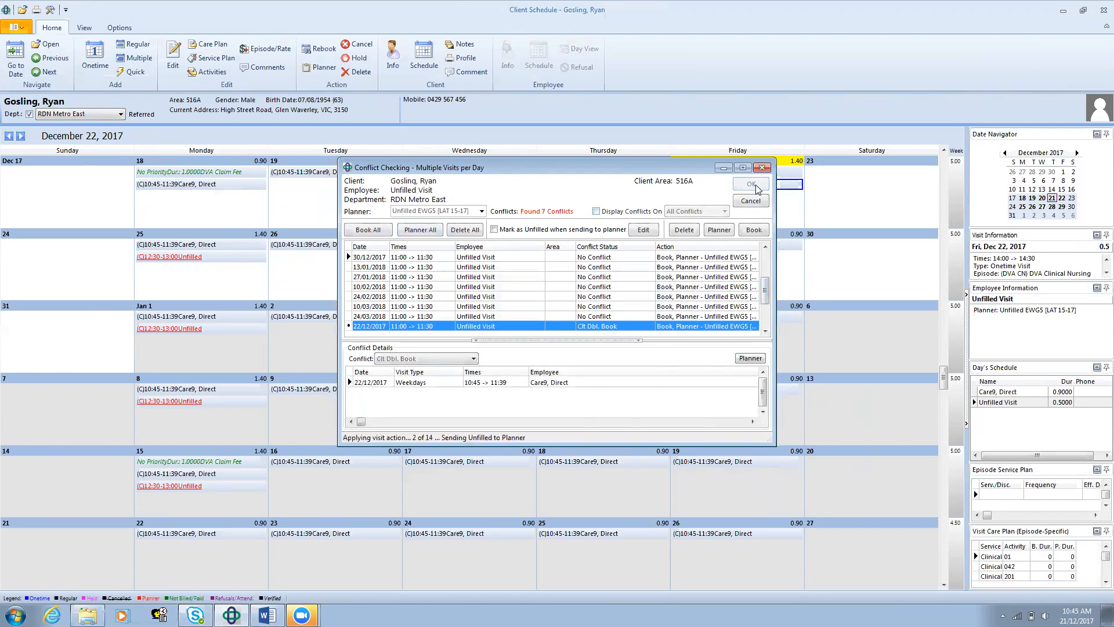